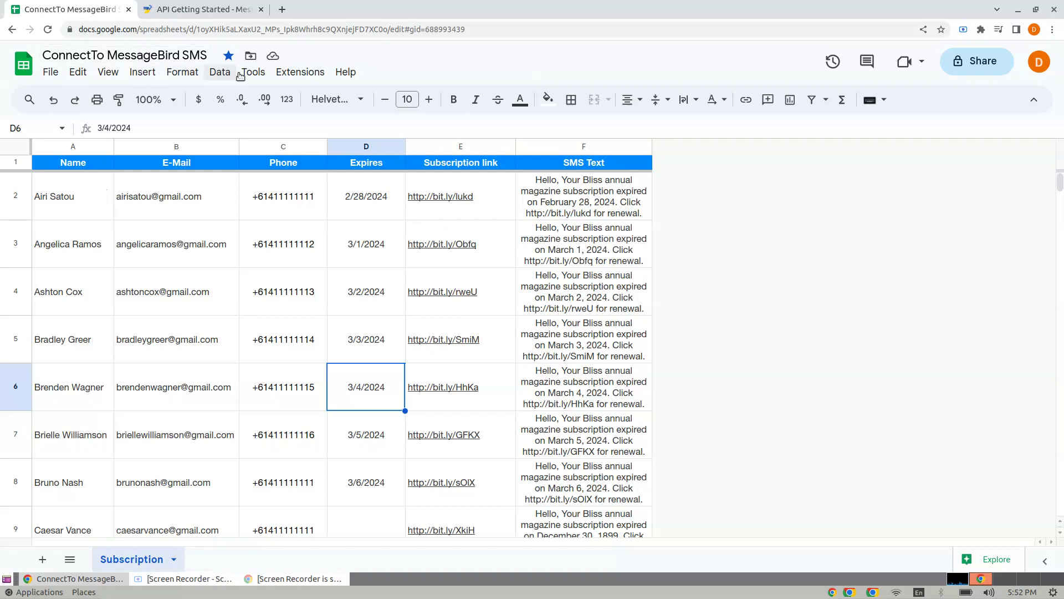
# Launch the ConnectTo MessageBird SMS add-on from the Extensions menu.
pyautogui.moveTo(461, 183)
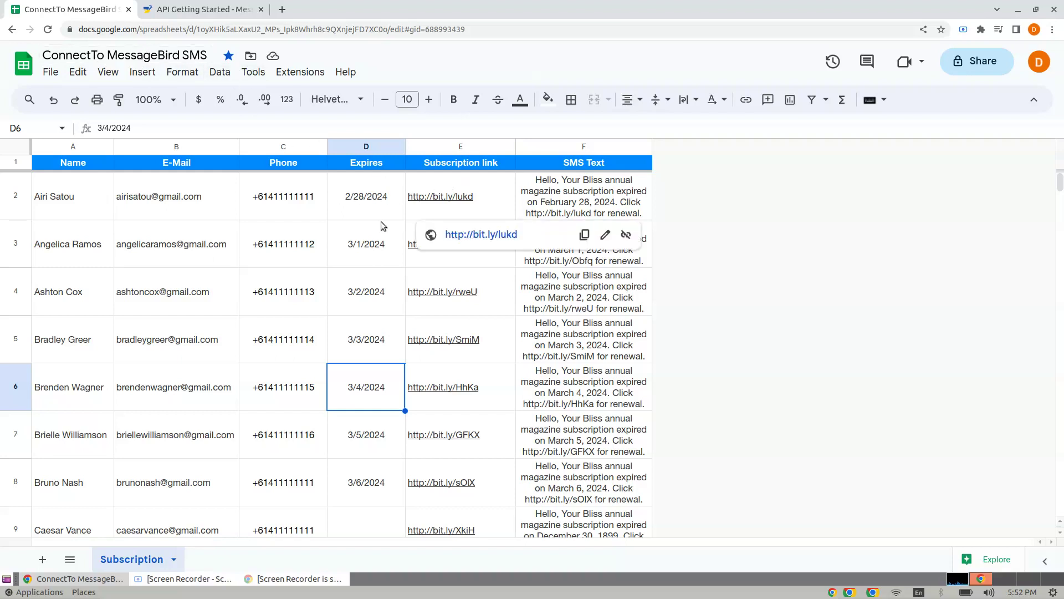
pyautogui.click(300, 72)
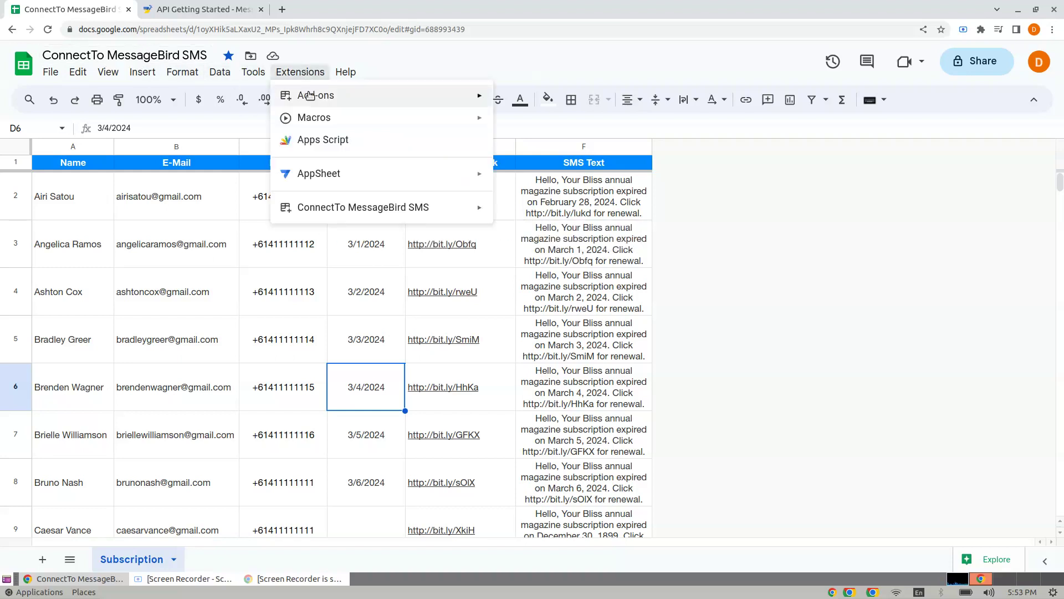
pyautogui.moveTo(360, 210)
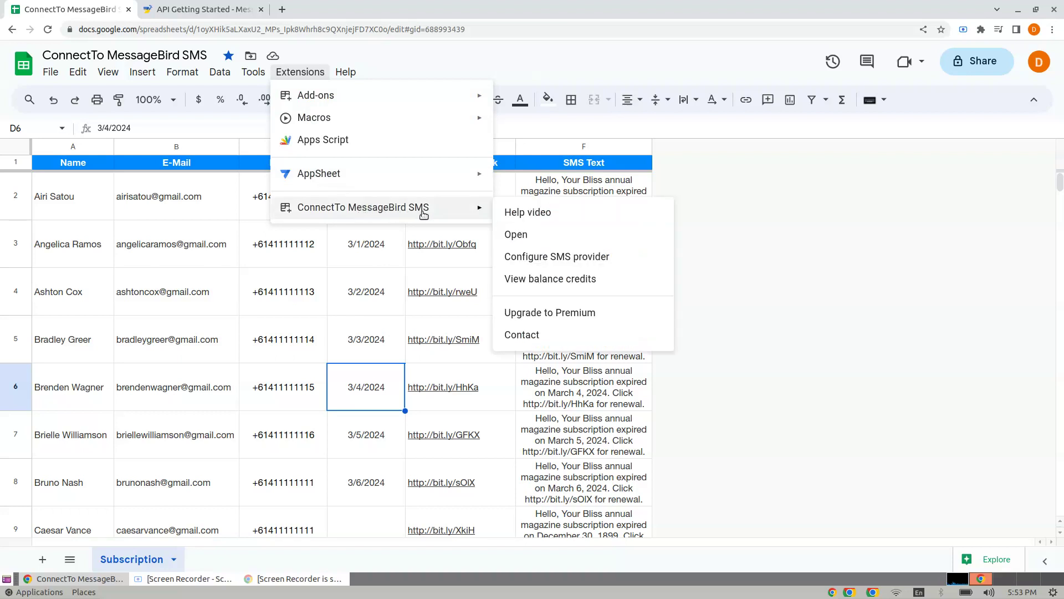
pyautogui.click(528, 235)
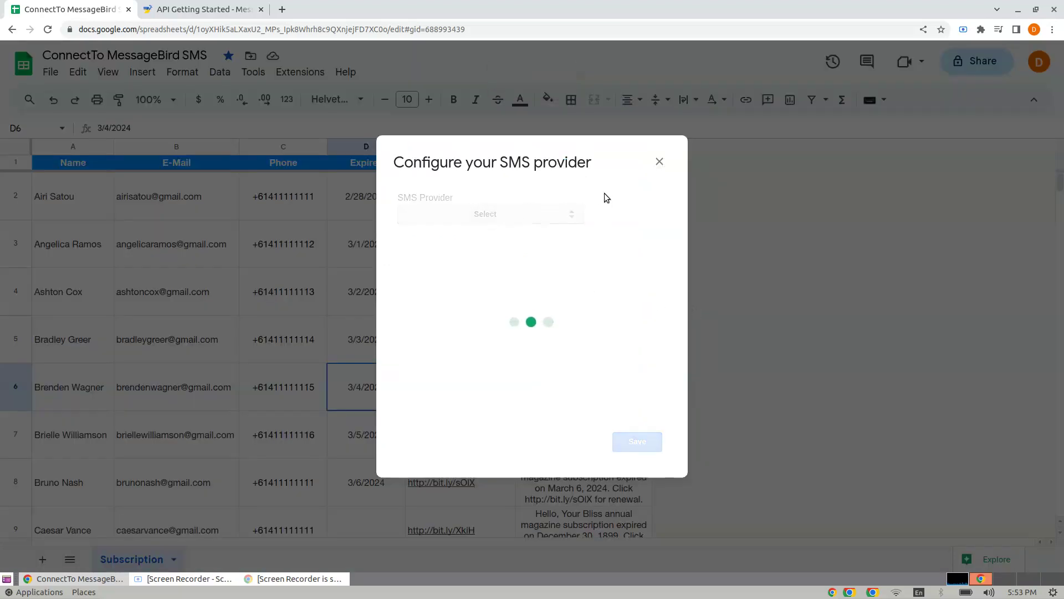
# Choose MessageBird in the add-on's SMS Provider dropdown.
pyautogui.click(508, 215)
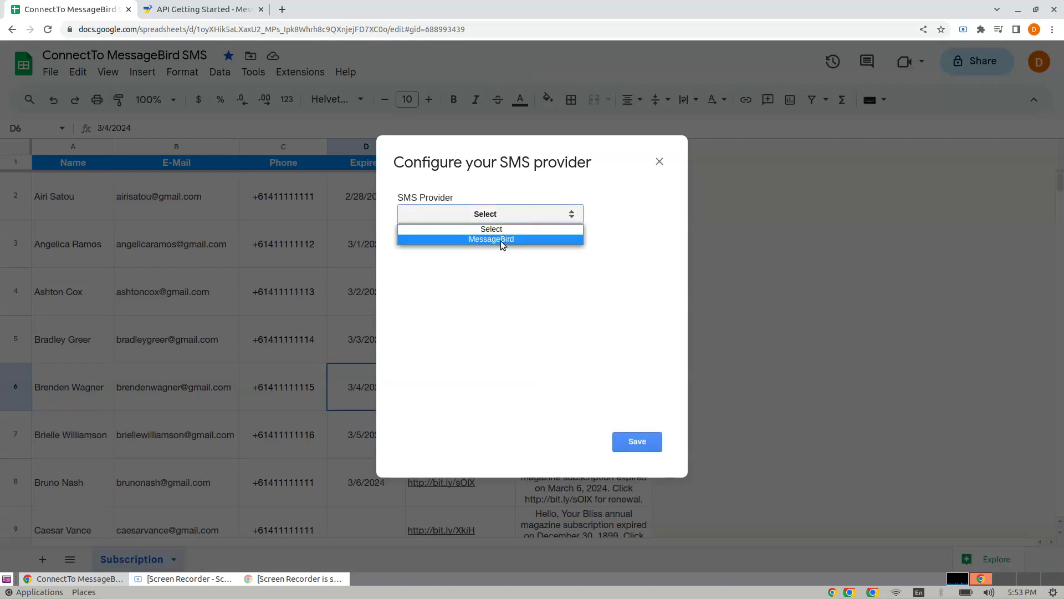
pyautogui.click(478, 239)
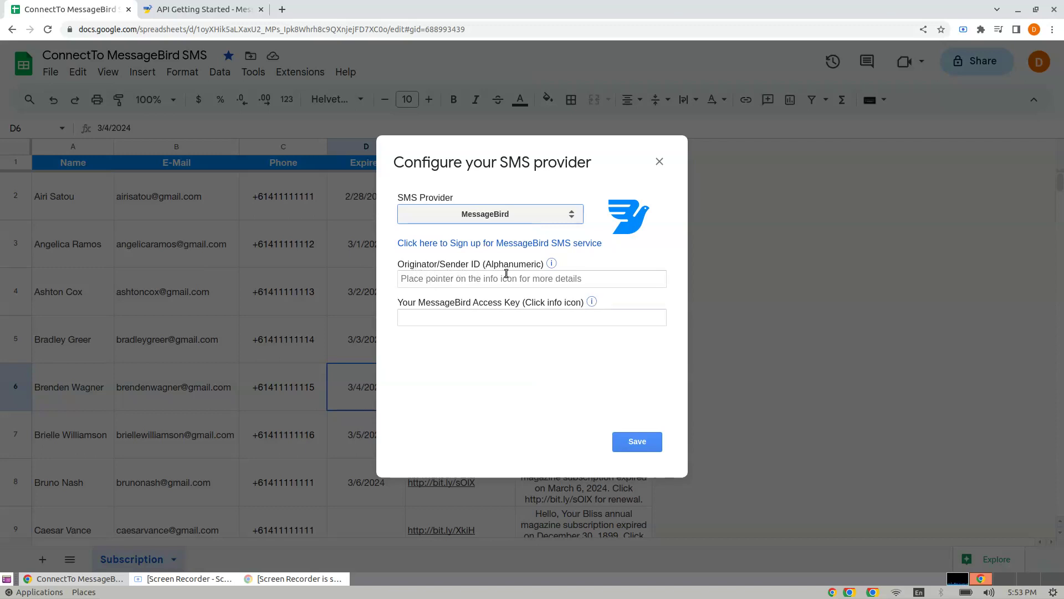
# Open the MessageBird dashboard, reveal the Test API key and copy it.
pyautogui.click(540, 244)
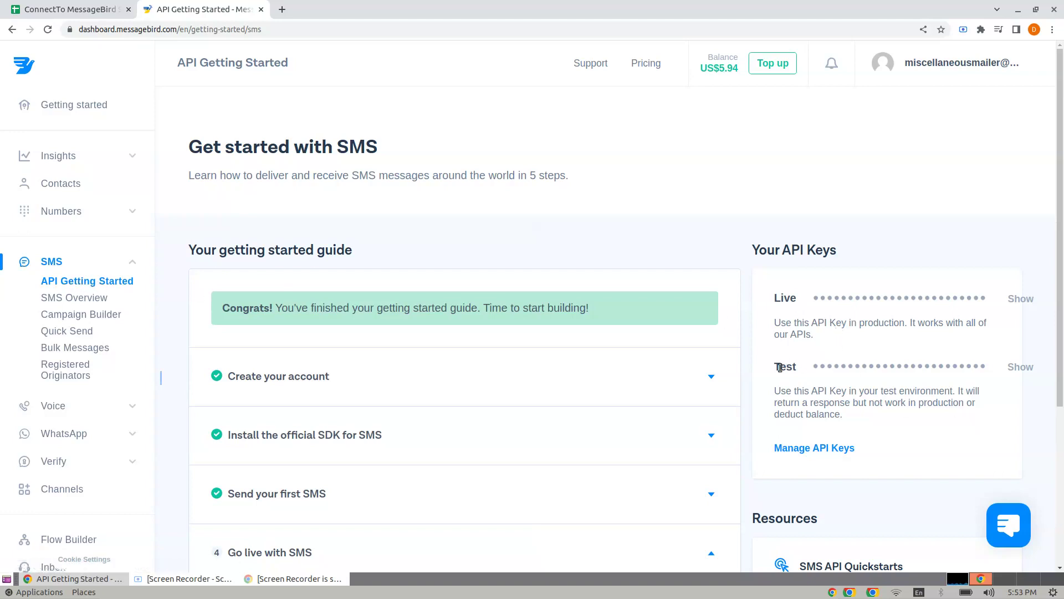
pyautogui.click(1021, 367)
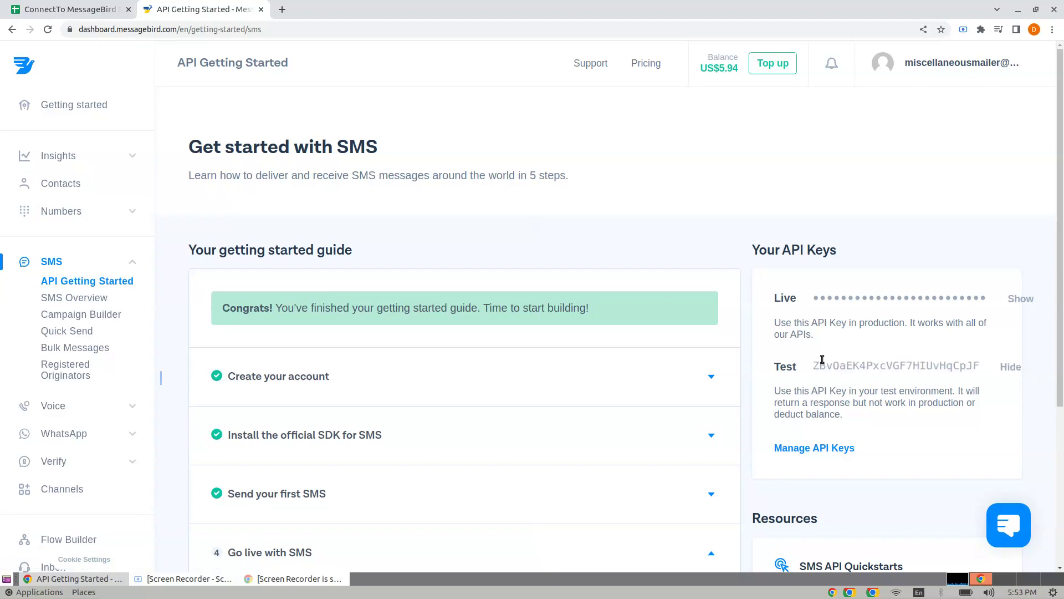
pyautogui.doubleClick(854, 365)
pyautogui.rightClick(855, 364)
pyautogui.click(852, 373)
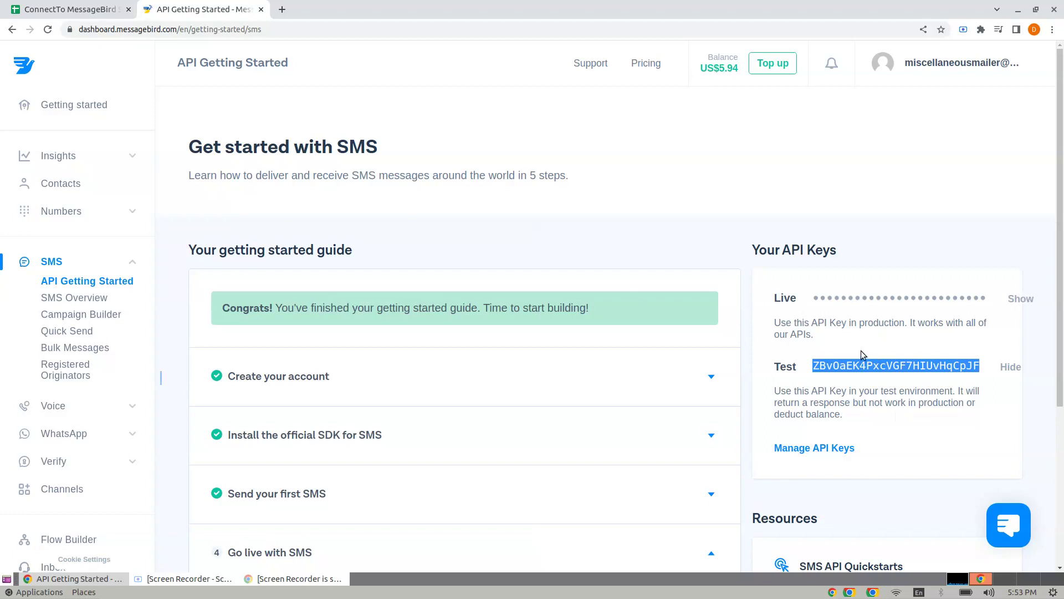
# Back in the spreadsheet, paste the copied Test API key into the Access Key field.
pyautogui.hotkey('ctrl', 'shift', 'Tab')
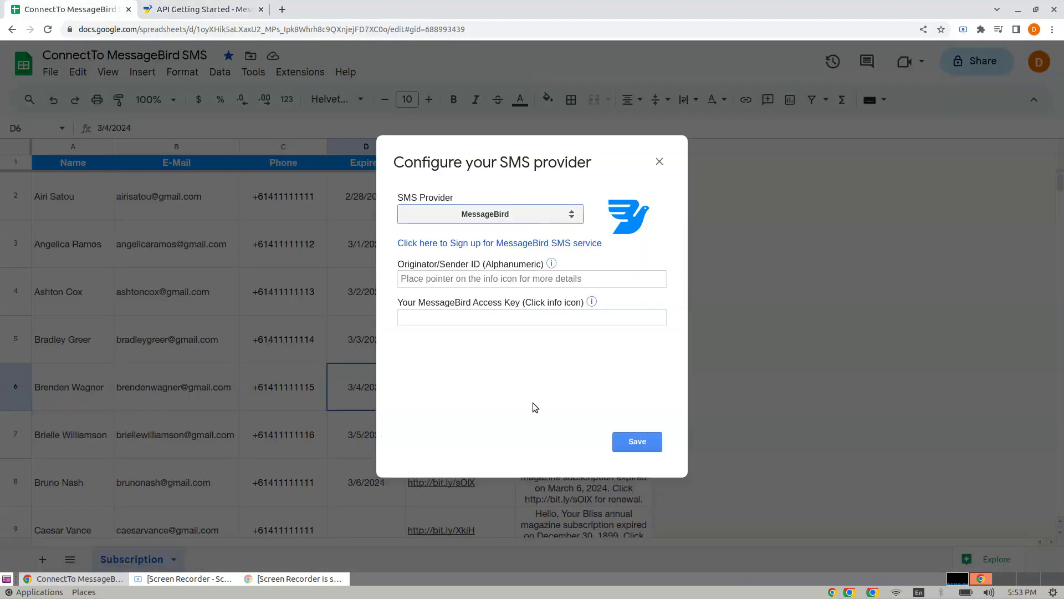
pyautogui.click(207, 9)
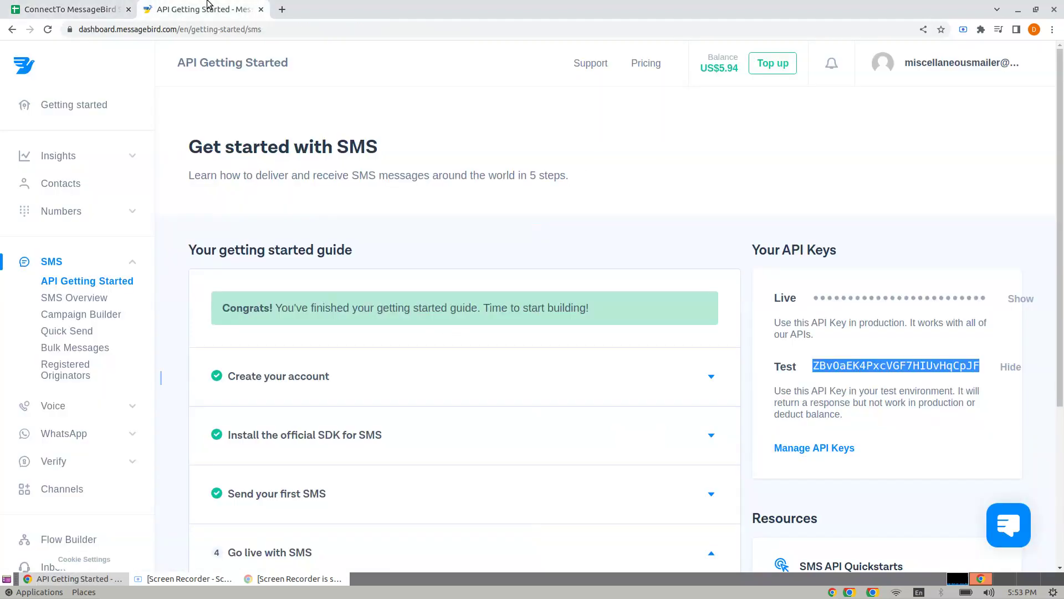
pyautogui.click(86, 8)
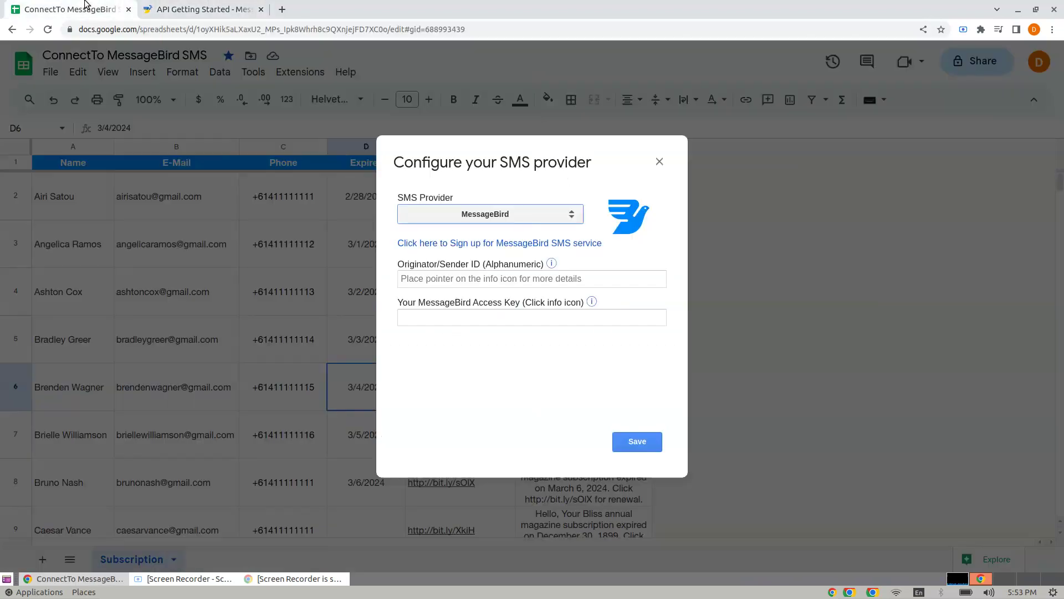
pyautogui.rightClick(430, 325)
pyautogui.click(479, 397)
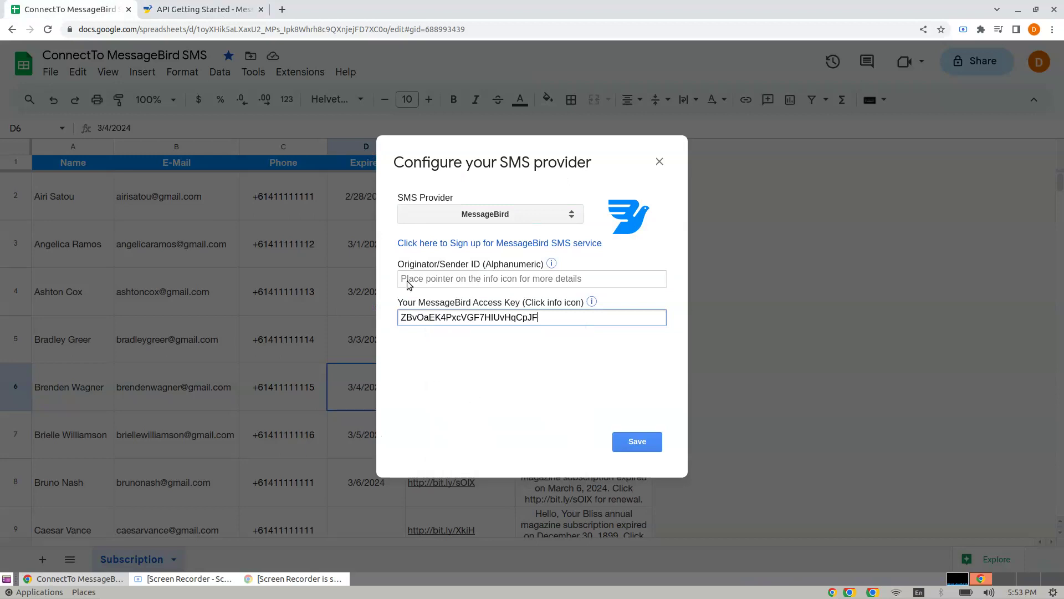
pyautogui.click(461, 278)
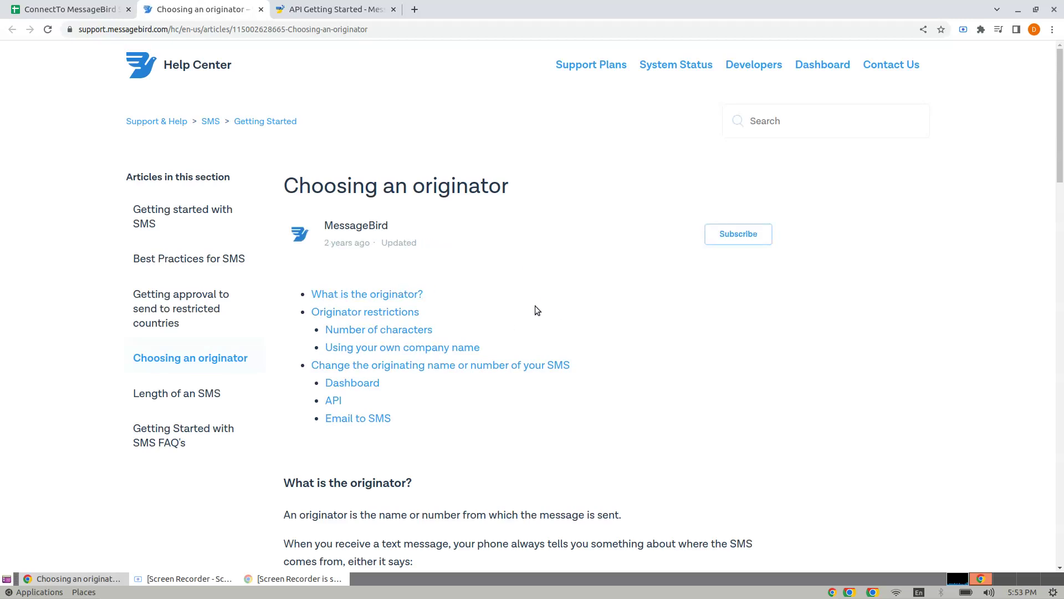
pyautogui.scroll(-12, 534, 310)
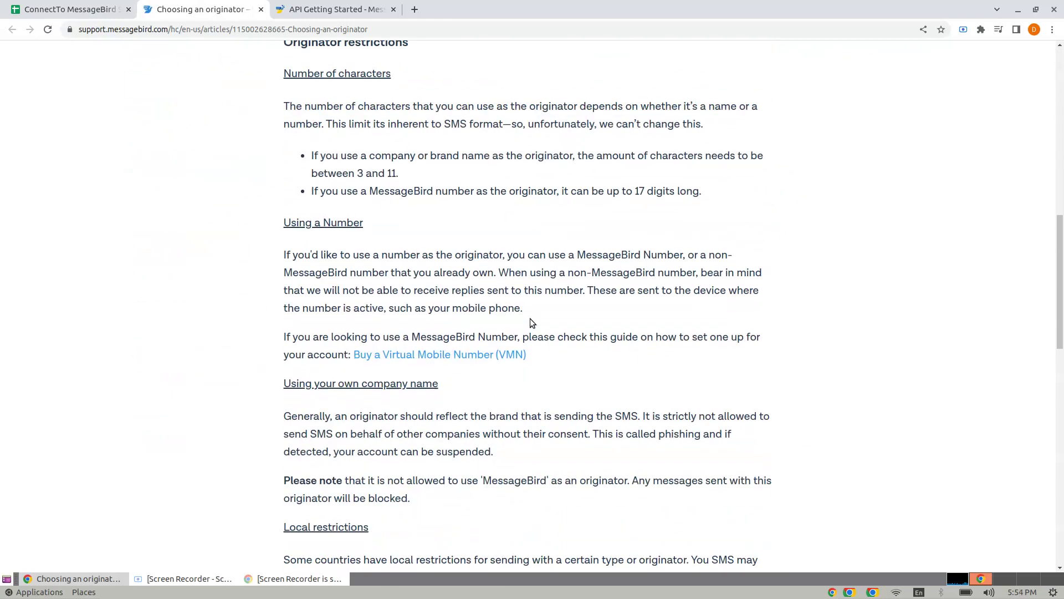
pyautogui.scroll(-12, 530, 319)
pyautogui.scroll(11, 524, 309)
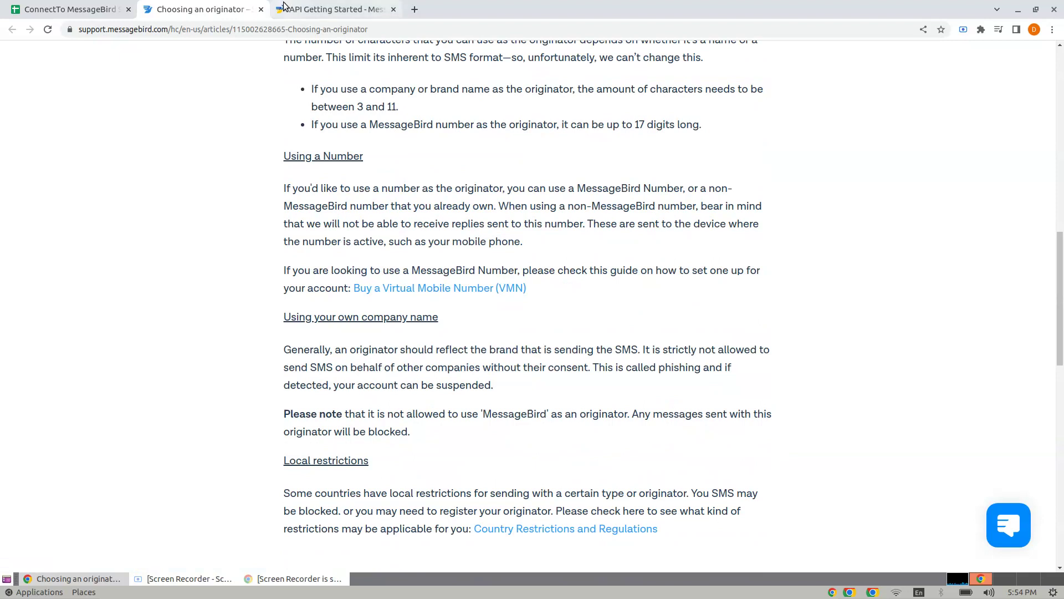
pyautogui.click(261, 9)
# Enter 'origin' as the Originator/Sender ID and save the MessageBird settings.
pyautogui.click(478, 282)
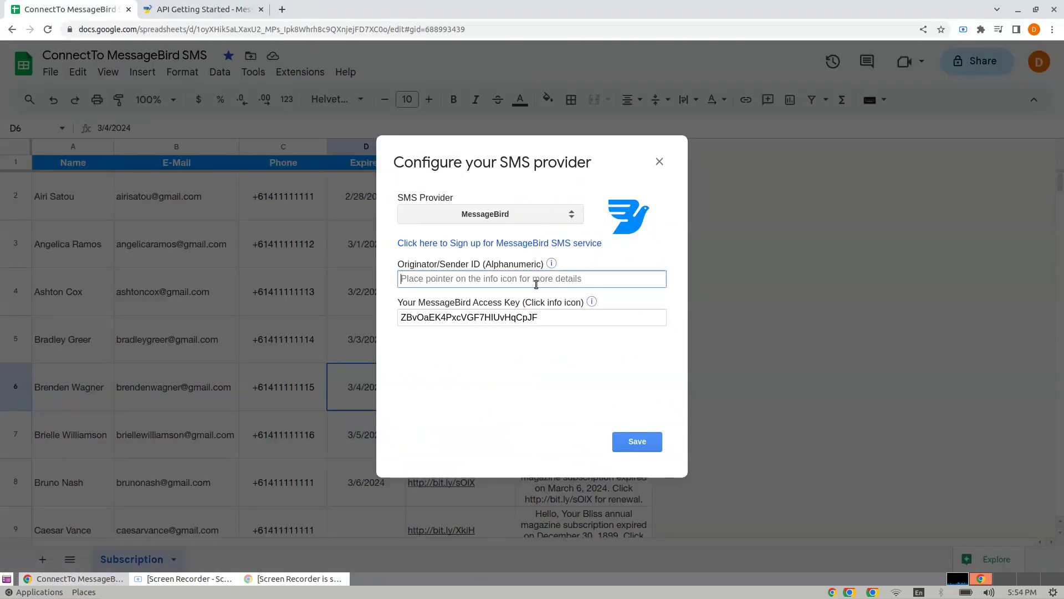
pyautogui.write('origin')
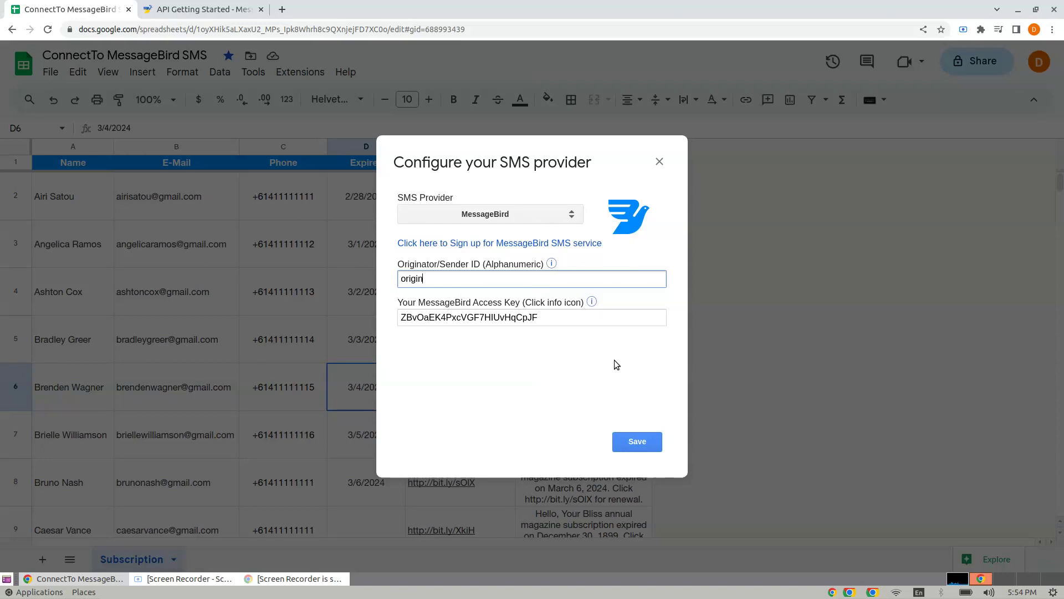
pyautogui.click(637, 442)
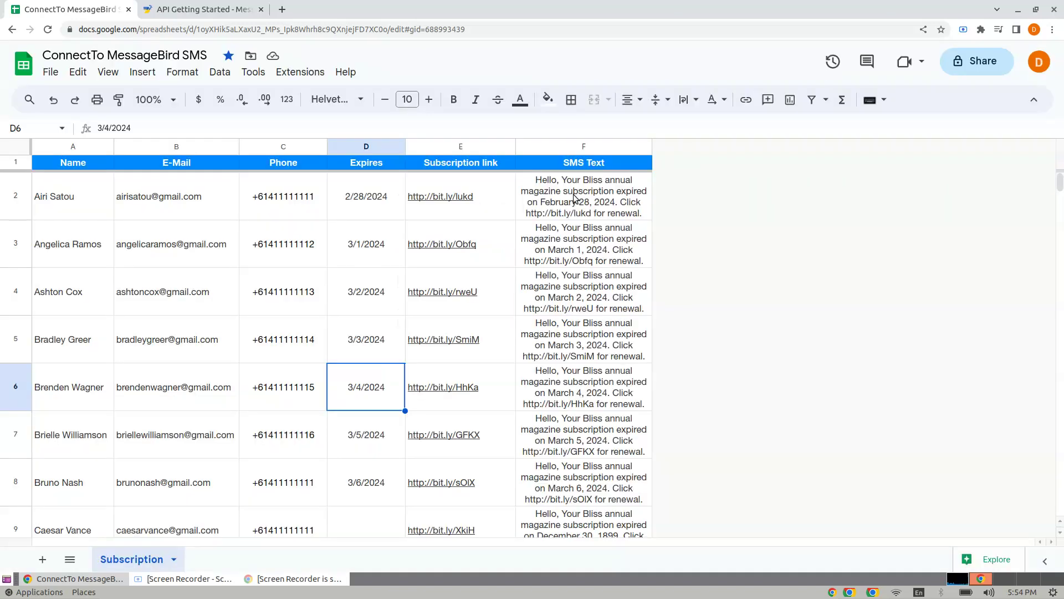
# Review the sheet's columns A–F, the formula in F3 and the Phone column C.
pyautogui.click(302, 72)
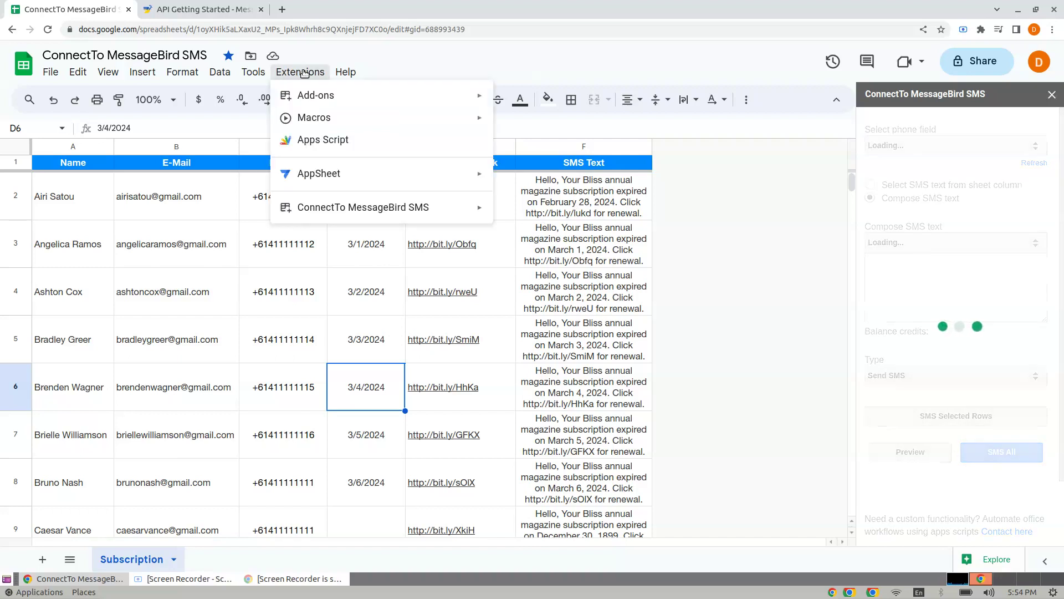
pyautogui.click(304, 73)
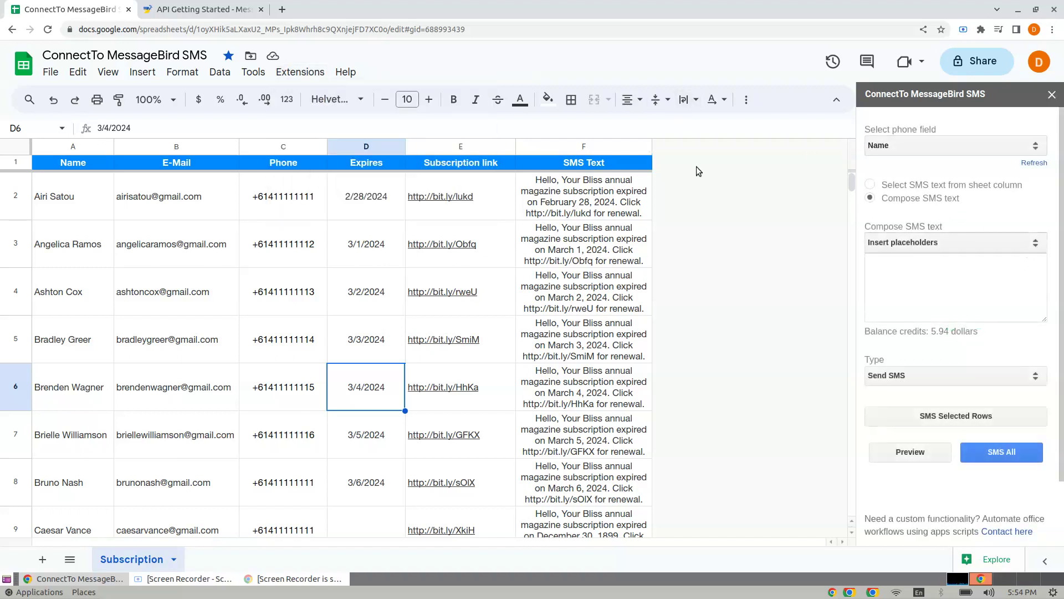
pyautogui.click(913, 148)
pyautogui.click(905, 162)
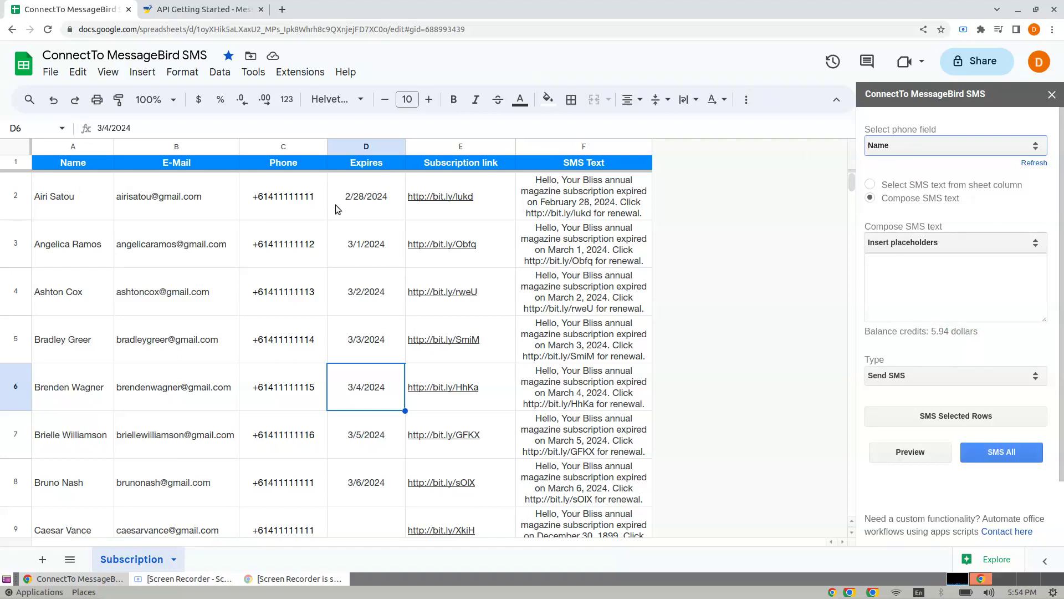
pyautogui.moveTo(75, 147); pyautogui.dragTo(621, 149)
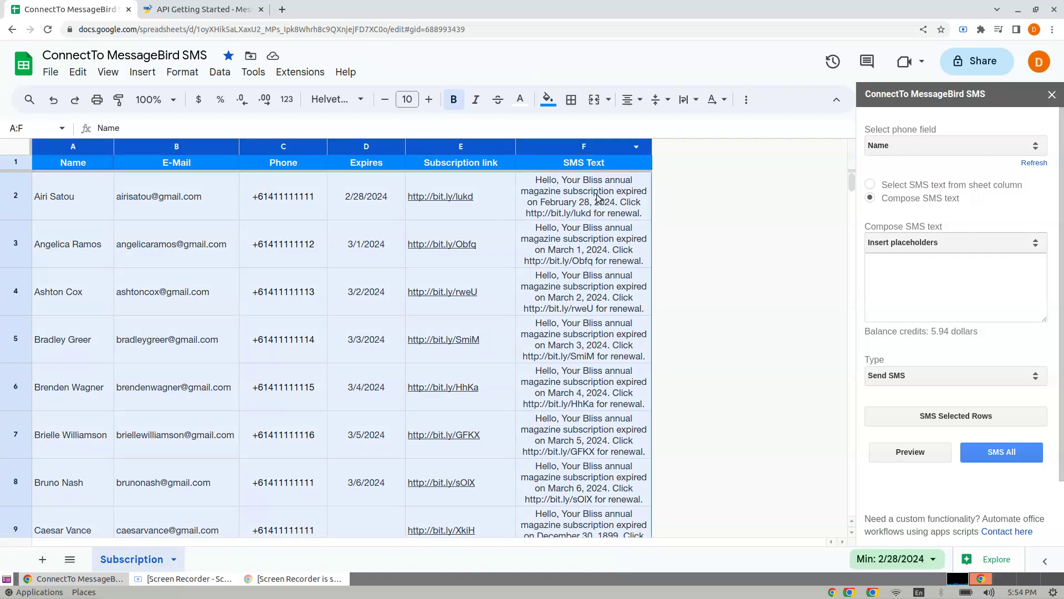
pyautogui.click(547, 257)
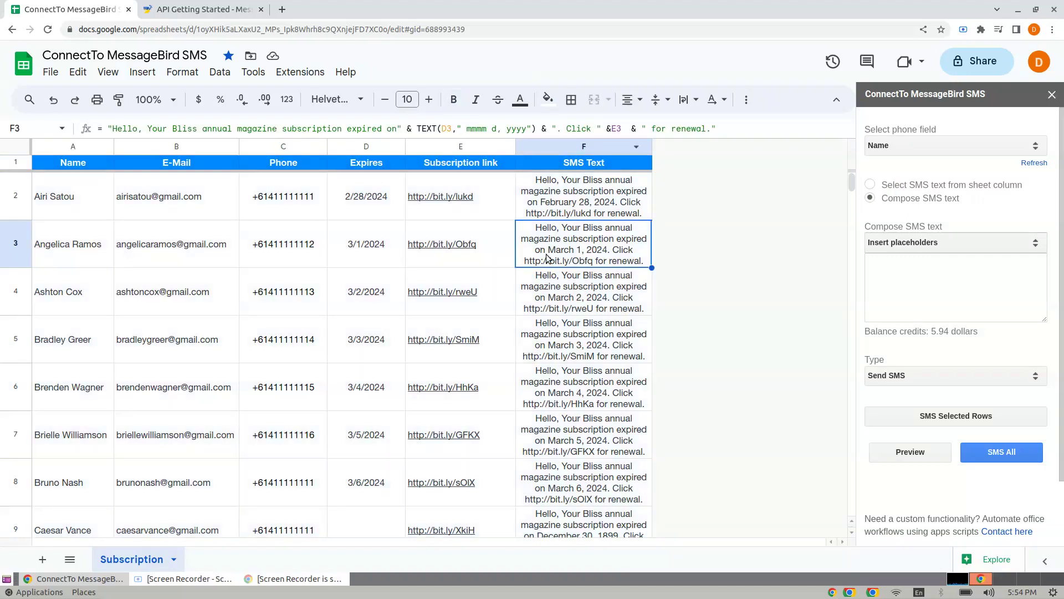
pyautogui.click(284, 147)
# Set the phone field to the Phone column and choose Compose SMS text mode.
pyautogui.click(913, 143)
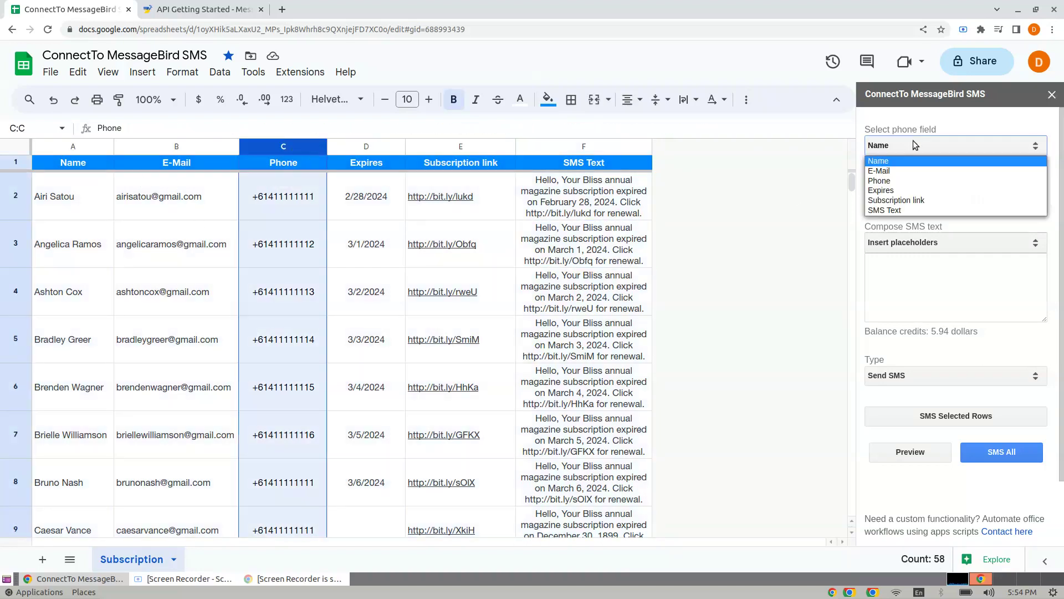
pyautogui.click(894, 180)
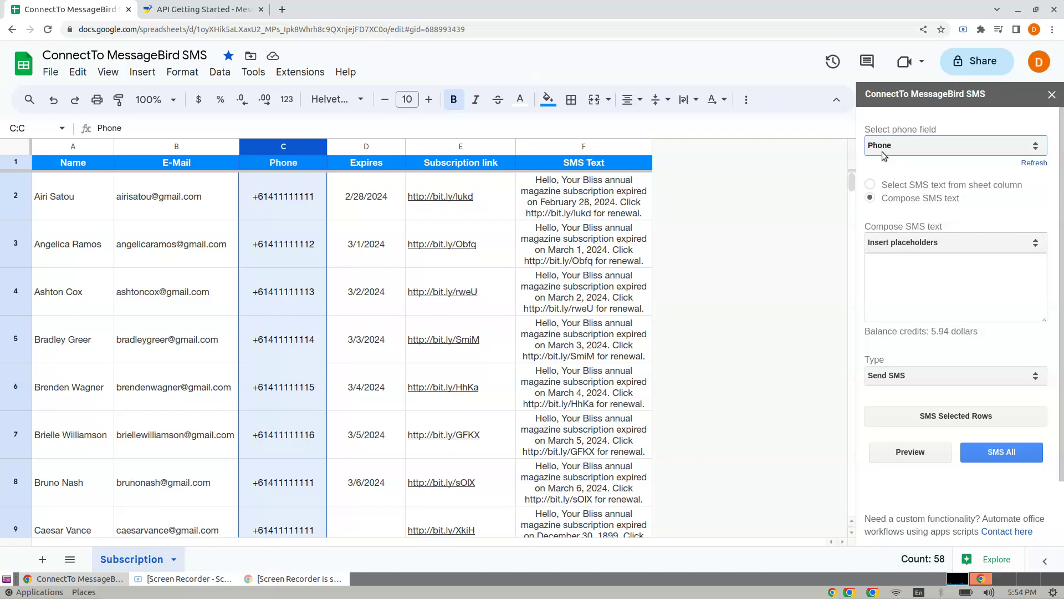
pyautogui.click(907, 186)
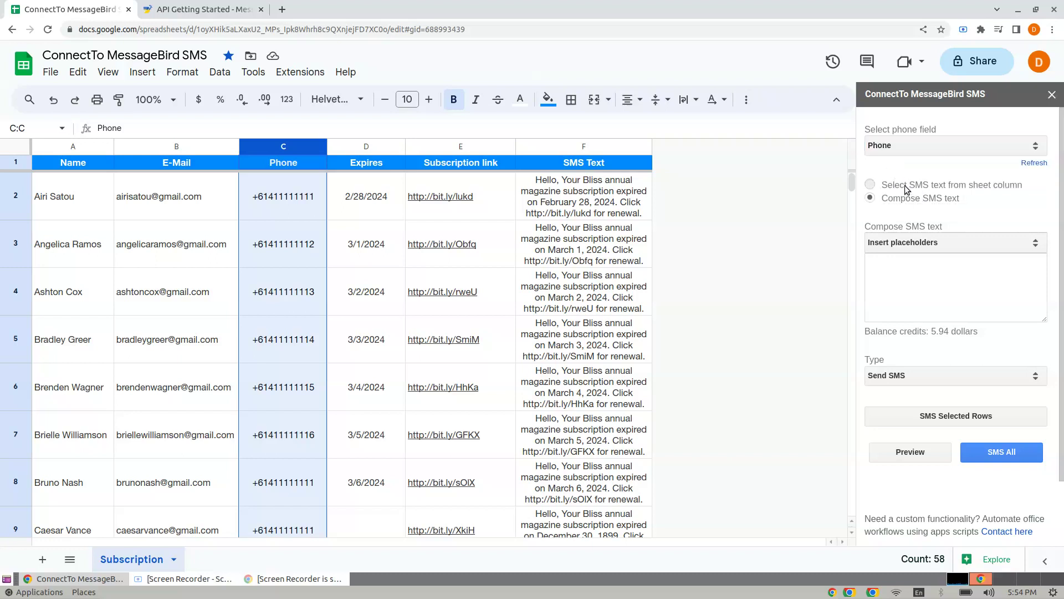
pyautogui.click(928, 199)
pyautogui.click(925, 185)
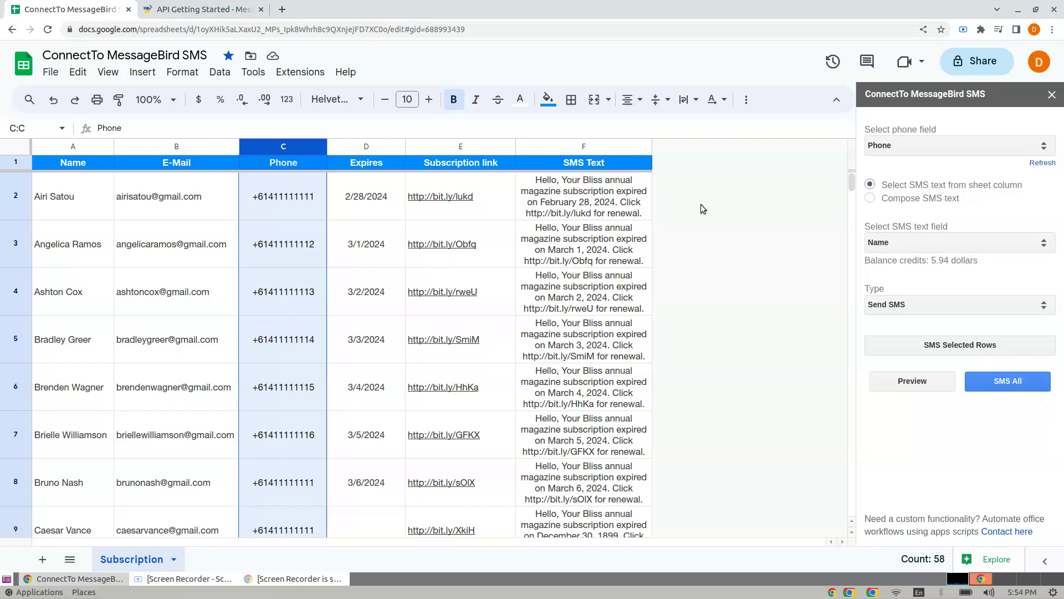
pyautogui.click(599, 145)
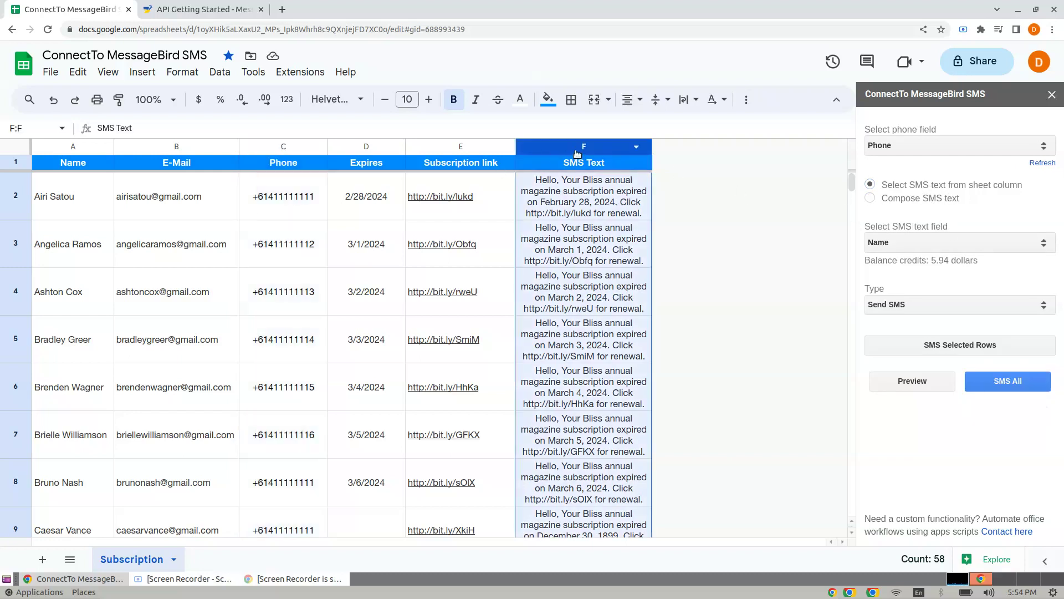
pyautogui.click(921, 199)
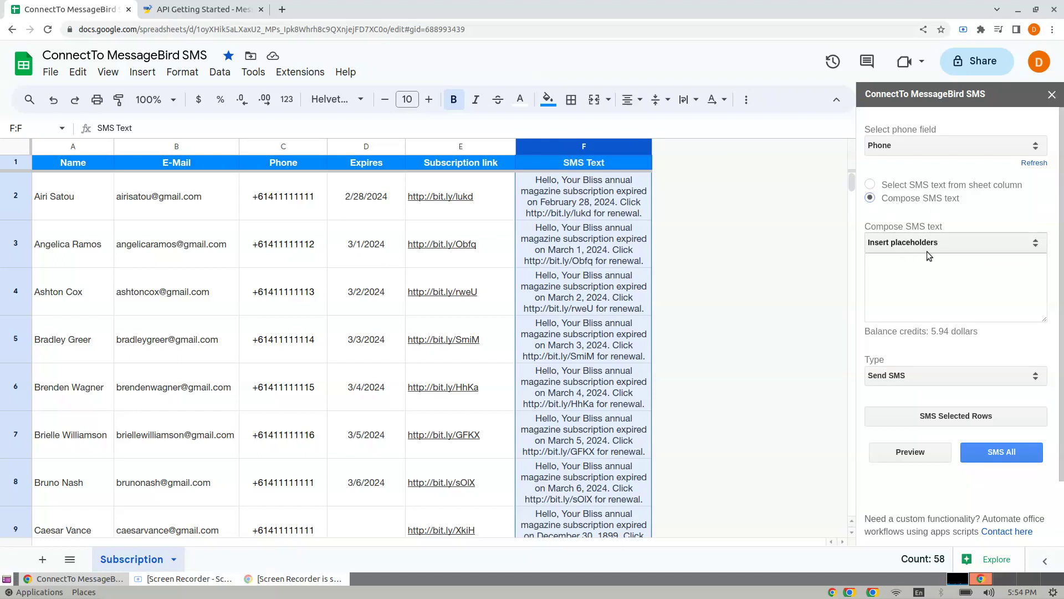
# Compose 'Hello {{Col[0]}}, Click the link for renewal {{Col[4]}}' with Name and Subscription link placeholders.
pyautogui.click(942, 275)
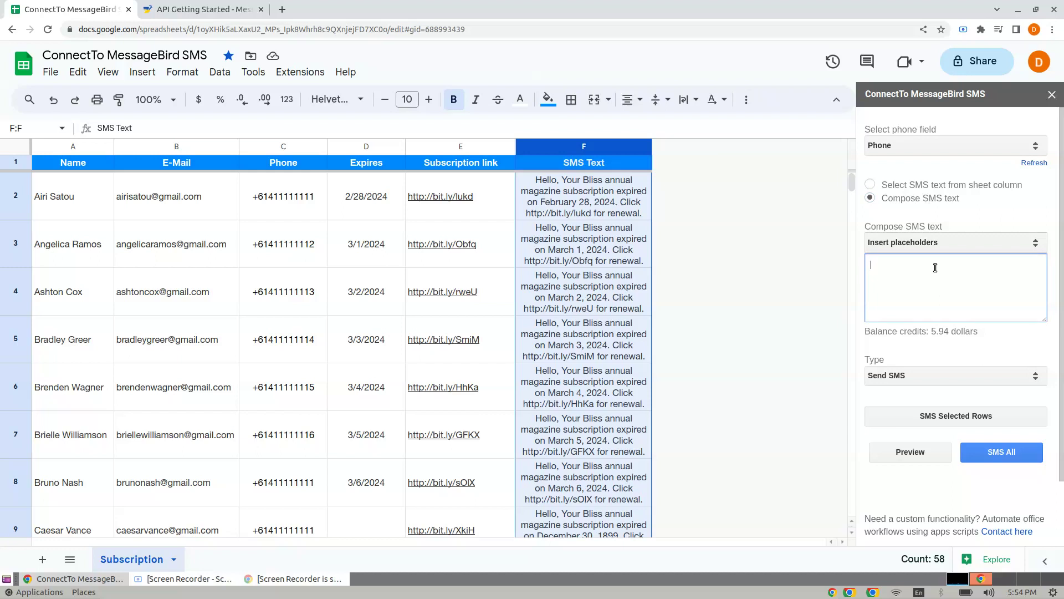
pyautogui.write('Hello')
pyautogui.press('Home')
pyautogui.click(932, 243)
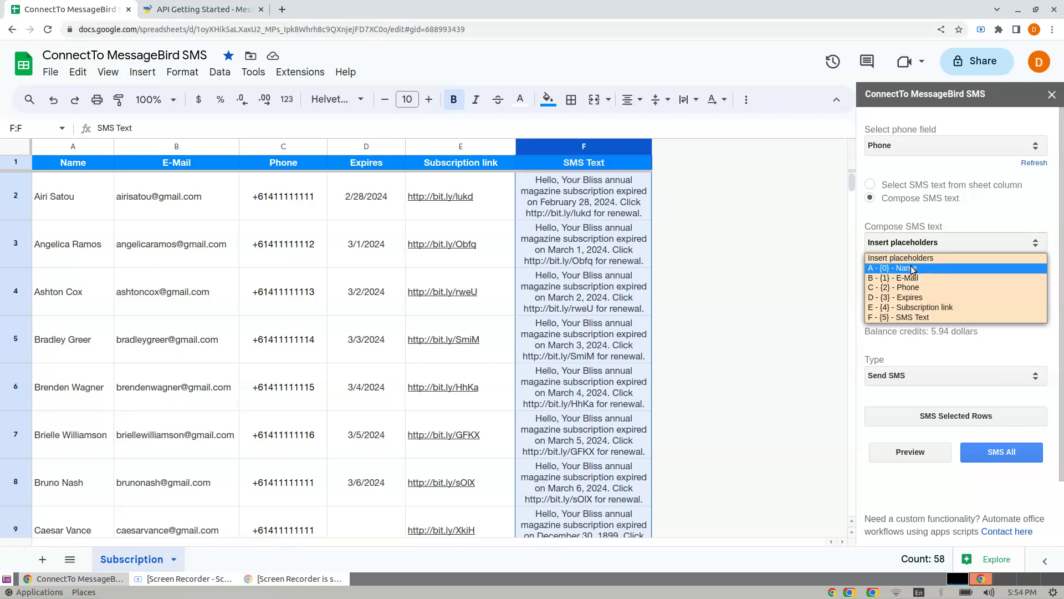
pyautogui.click(925, 269)
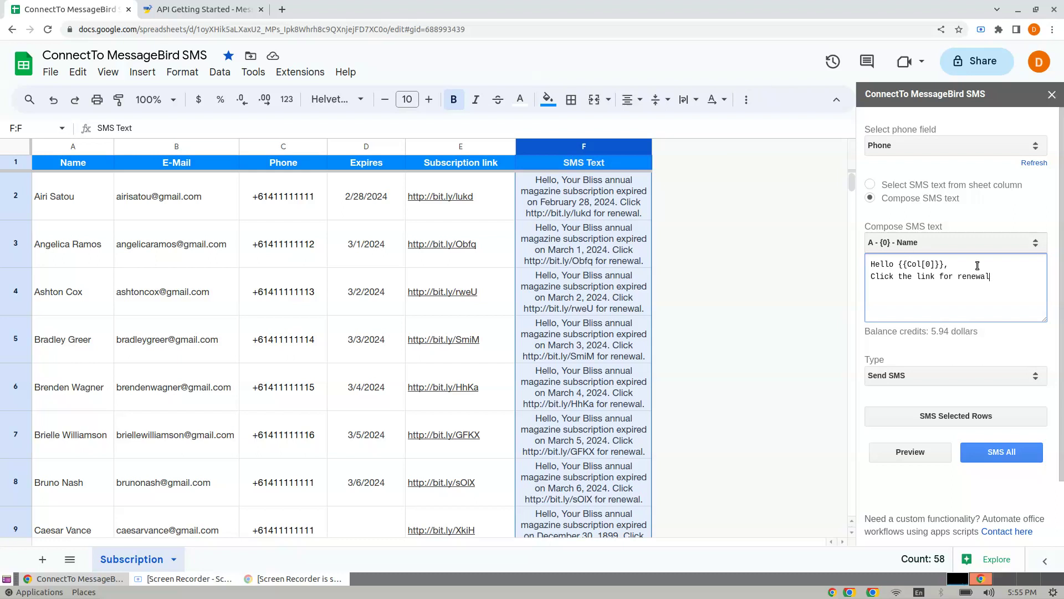
pyautogui.click(963, 254)
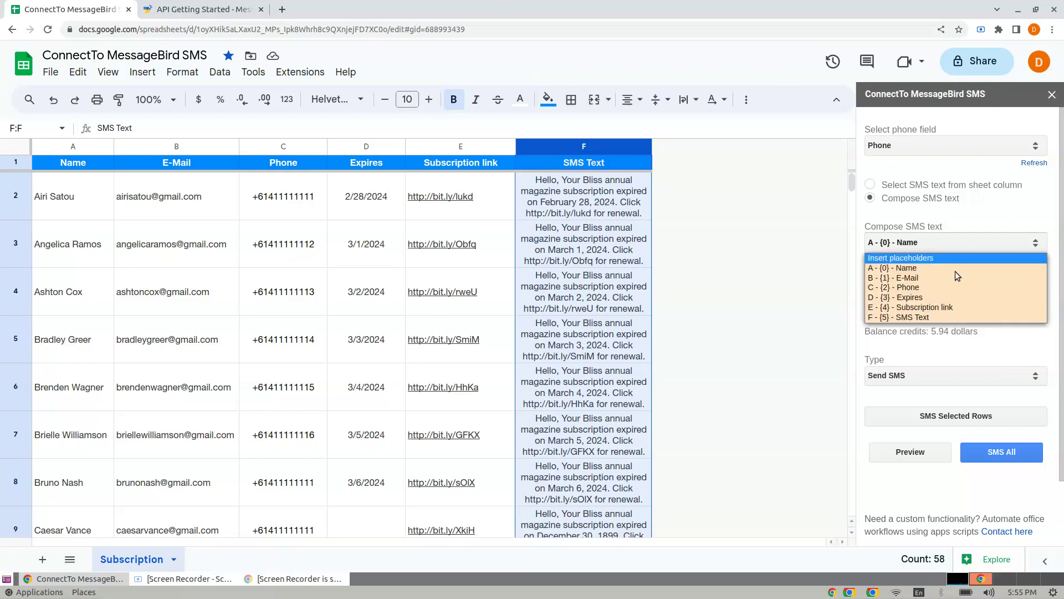
pyautogui.click(941, 309)
pyautogui.click(1026, 275)
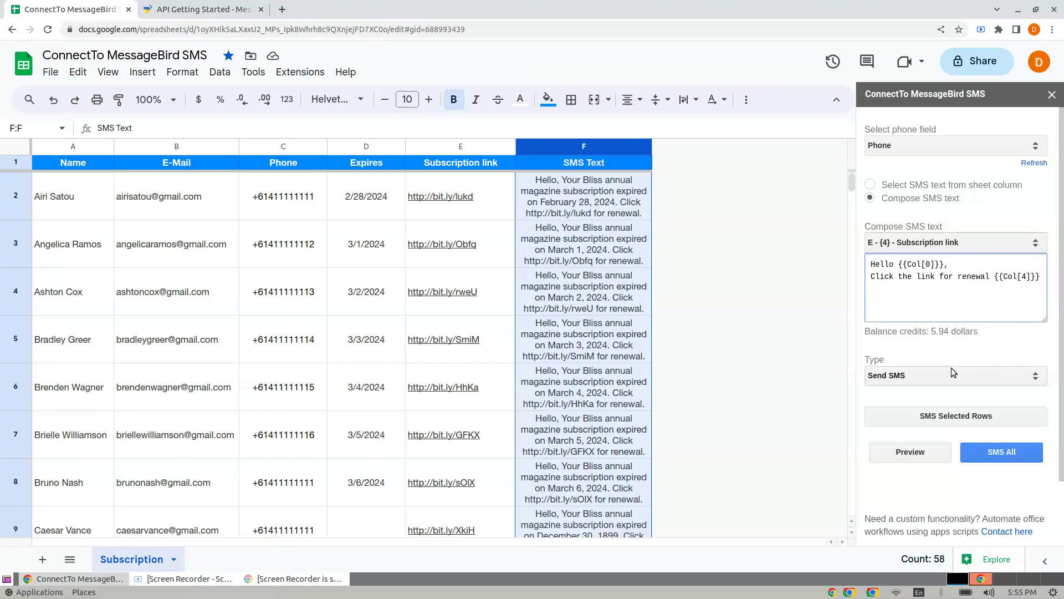
pyautogui.scroll(-1, 947, 368)
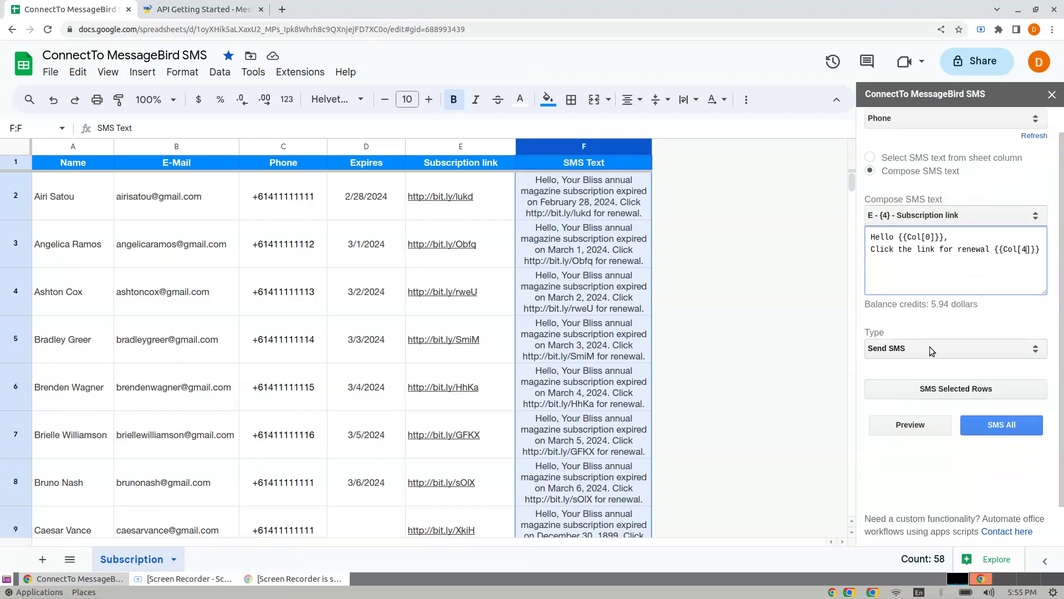
# Set Type to Schedule SMS, taking each send date from the Expires column.
pyautogui.click(916, 349)
pyautogui.click(920, 373)
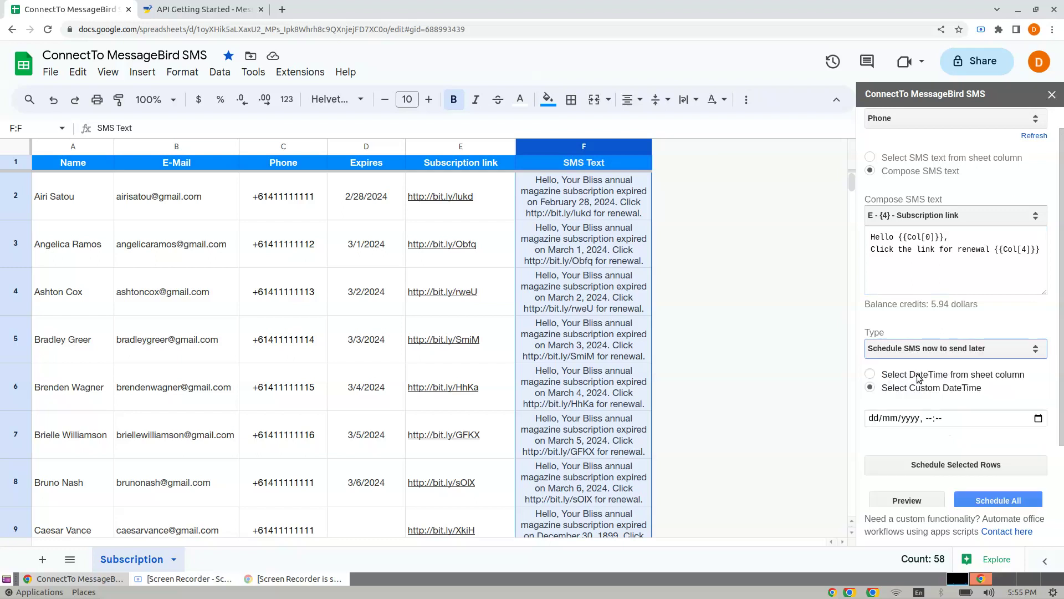
pyautogui.click(923, 375)
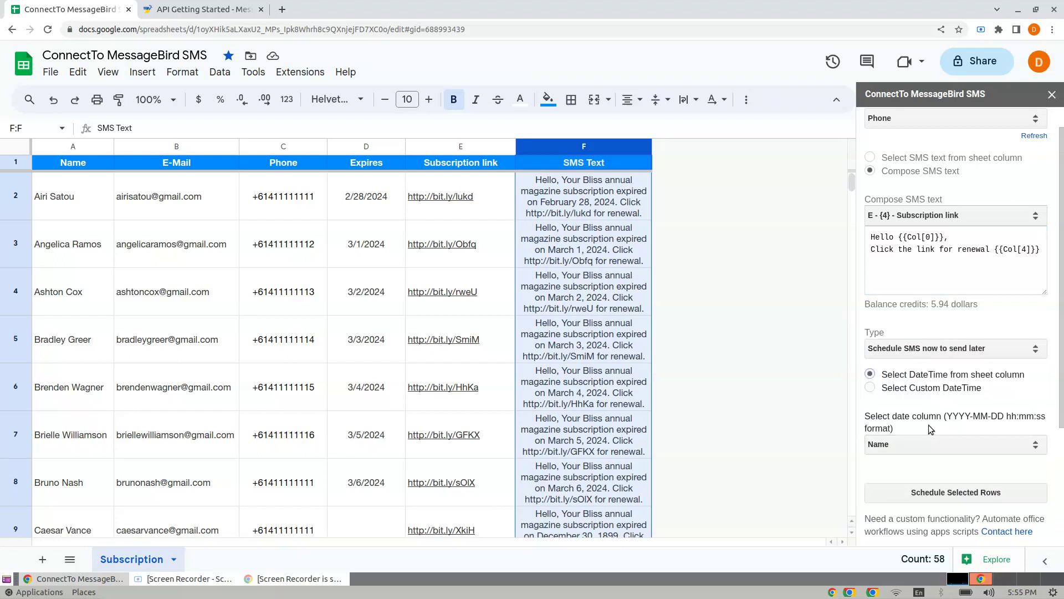
pyautogui.scroll(-2, 914, 416)
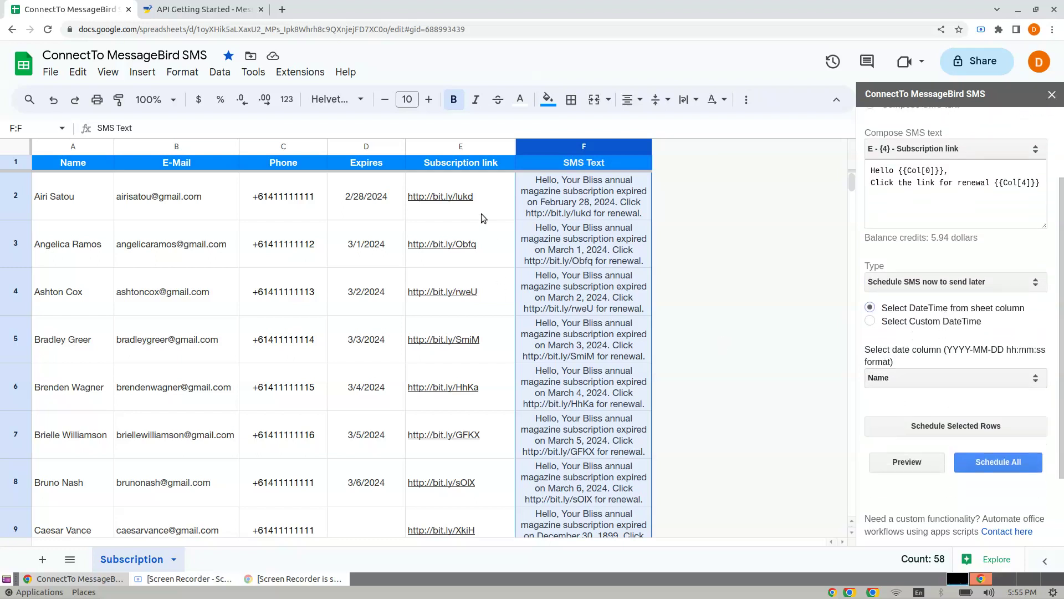
pyautogui.click(365, 146)
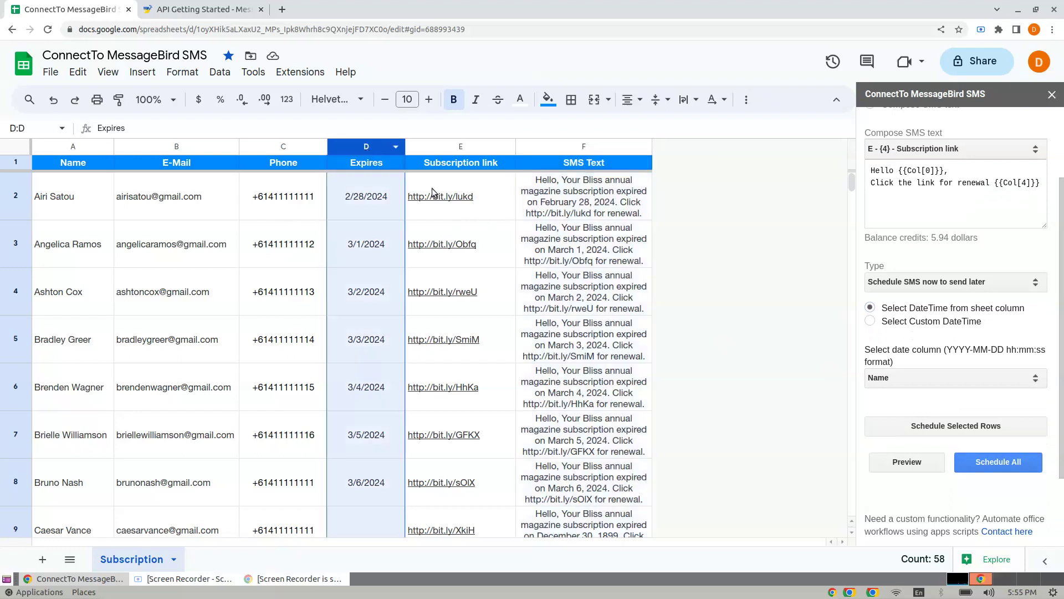
pyautogui.click(898, 377)
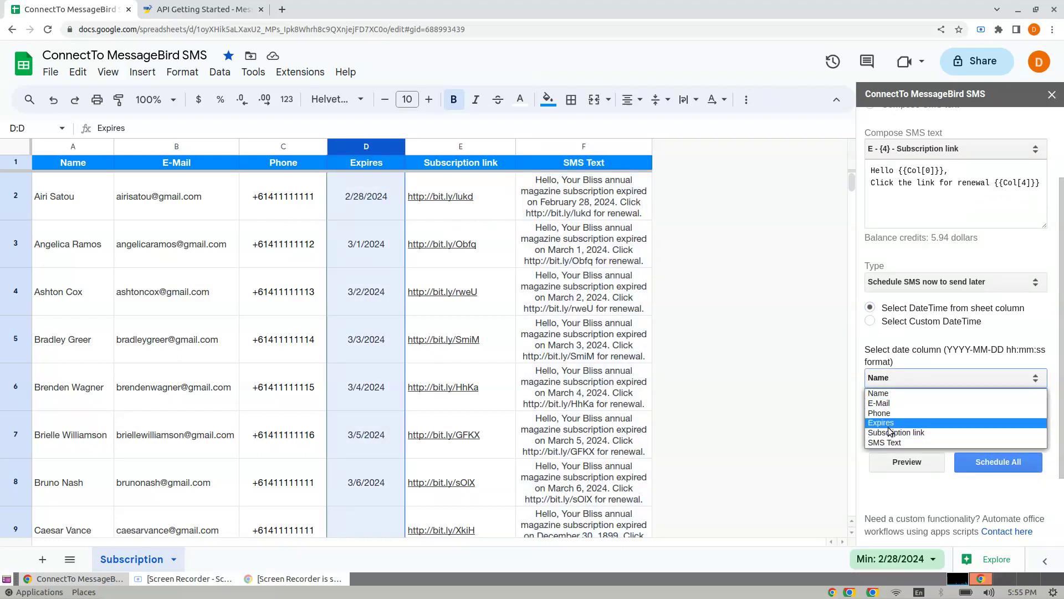
pyautogui.click(915, 424)
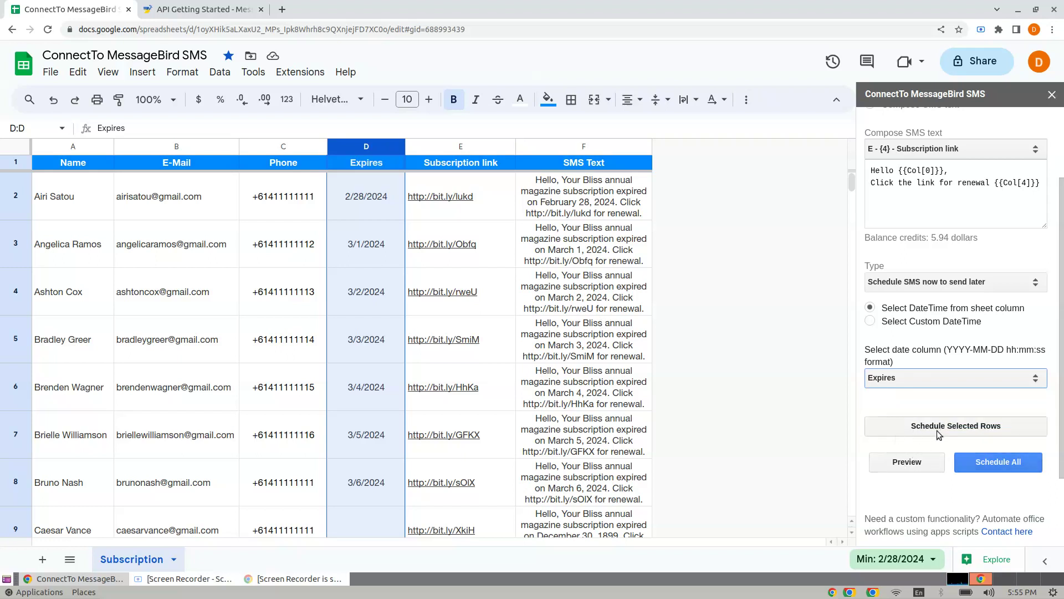
# Select rows 3–4, switch Type back to Send SMS, and send to the selected rows.
pyautogui.moveTo(3, 238); pyautogui.dragTo(4, 300)
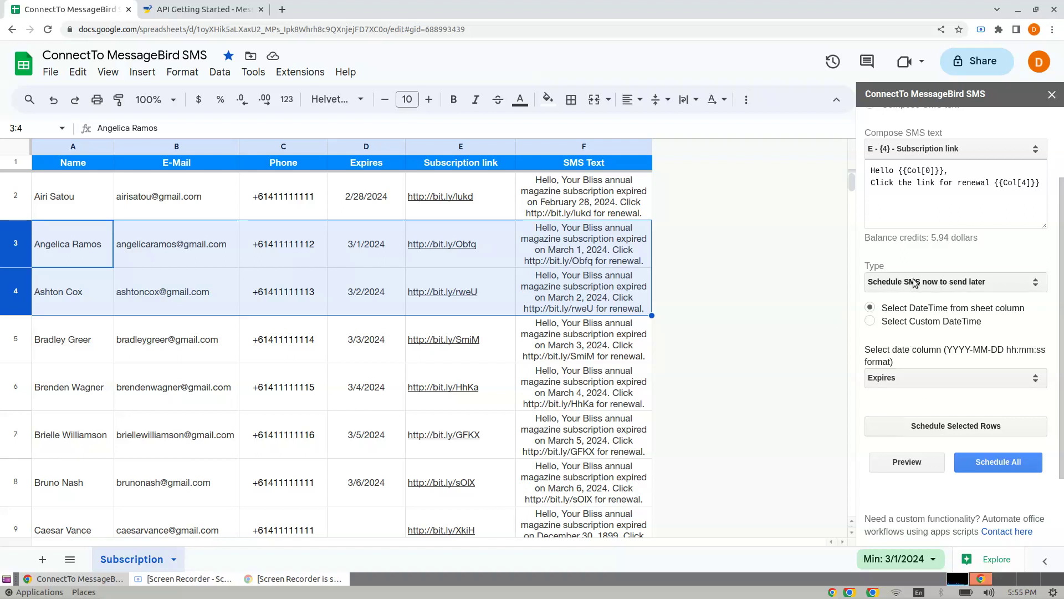
pyautogui.click(933, 282)
pyautogui.click(894, 294)
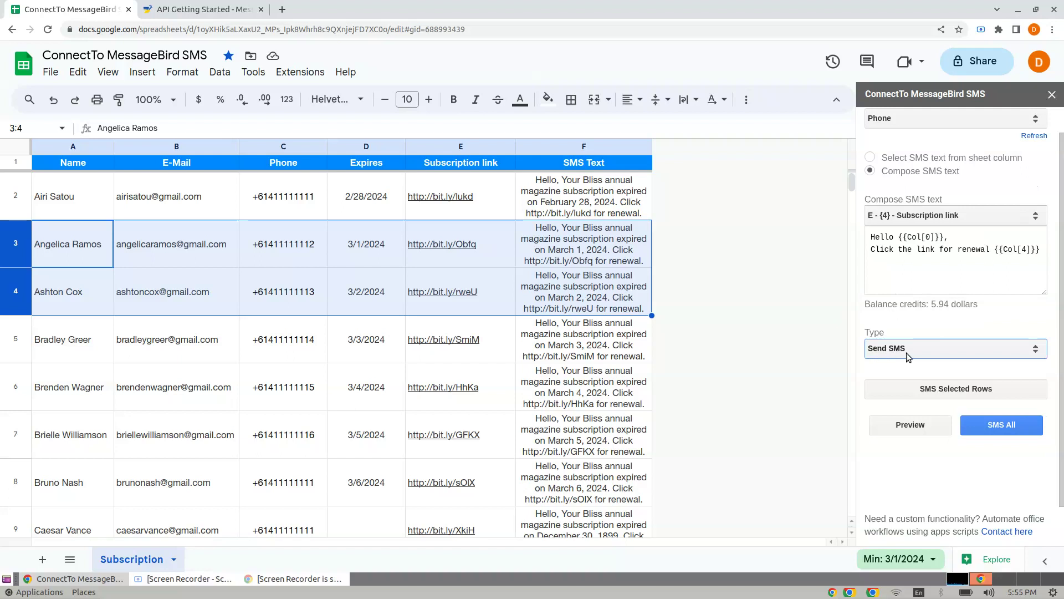
pyautogui.click(960, 391)
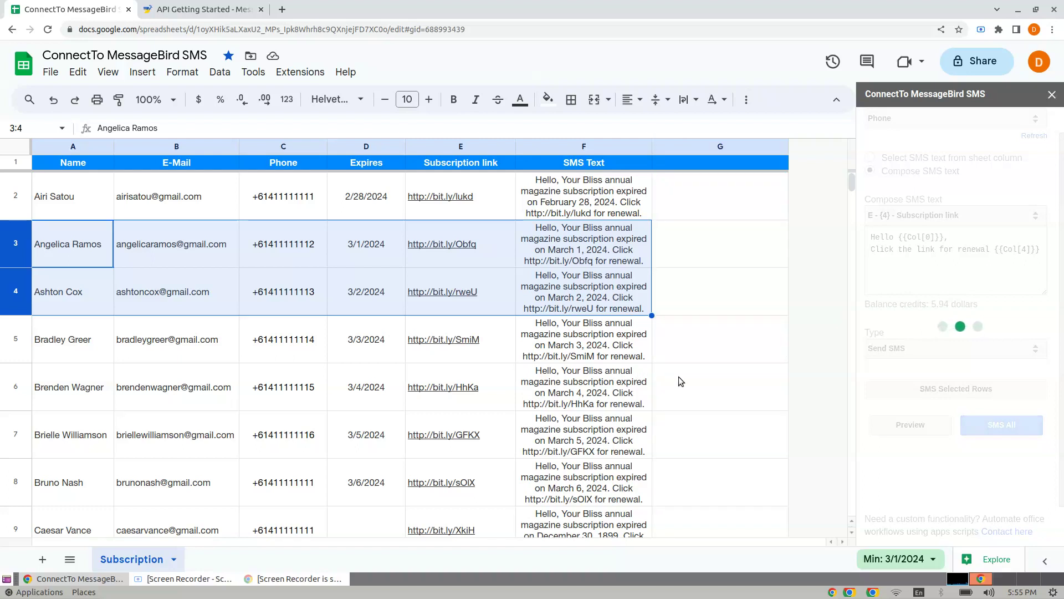
# Inspect the SUCCESS notes on G3 and G4 showing send time and message ID.
pyautogui.click(708, 250)
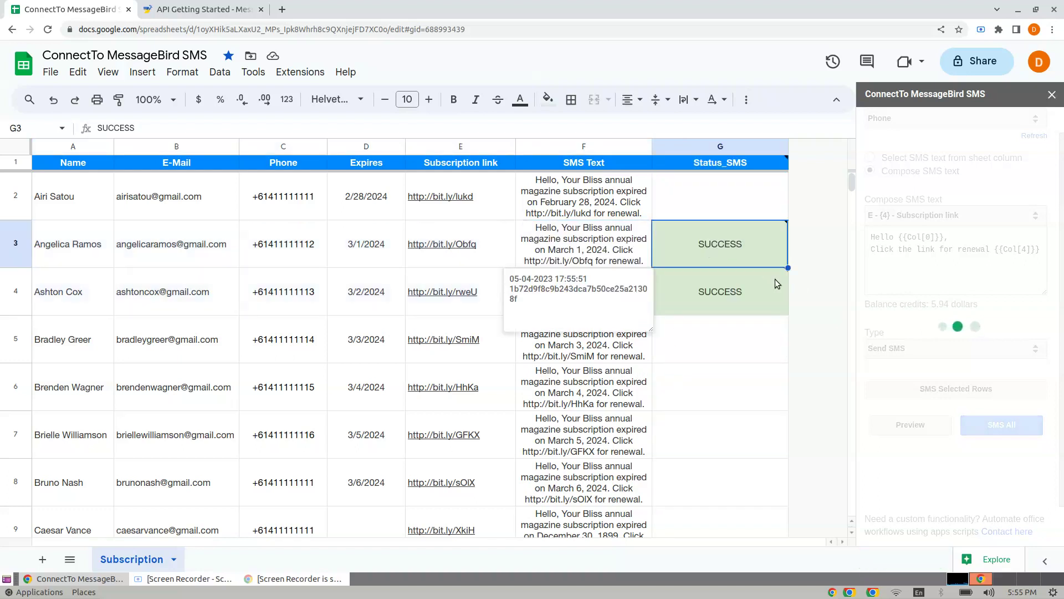
pyautogui.moveTo(683, 252)
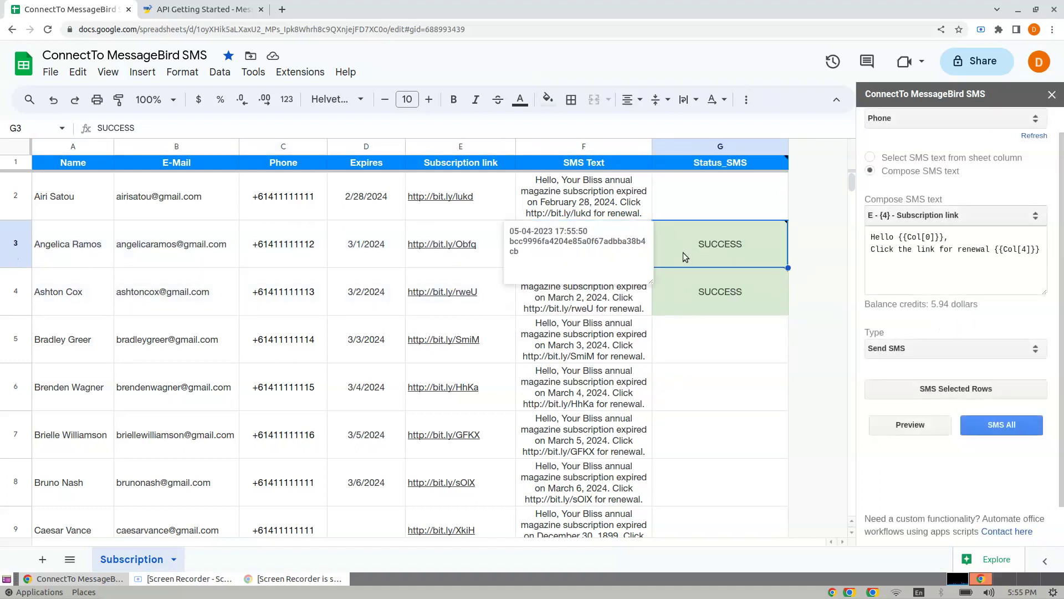
pyautogui.doubleClick(541, 242)
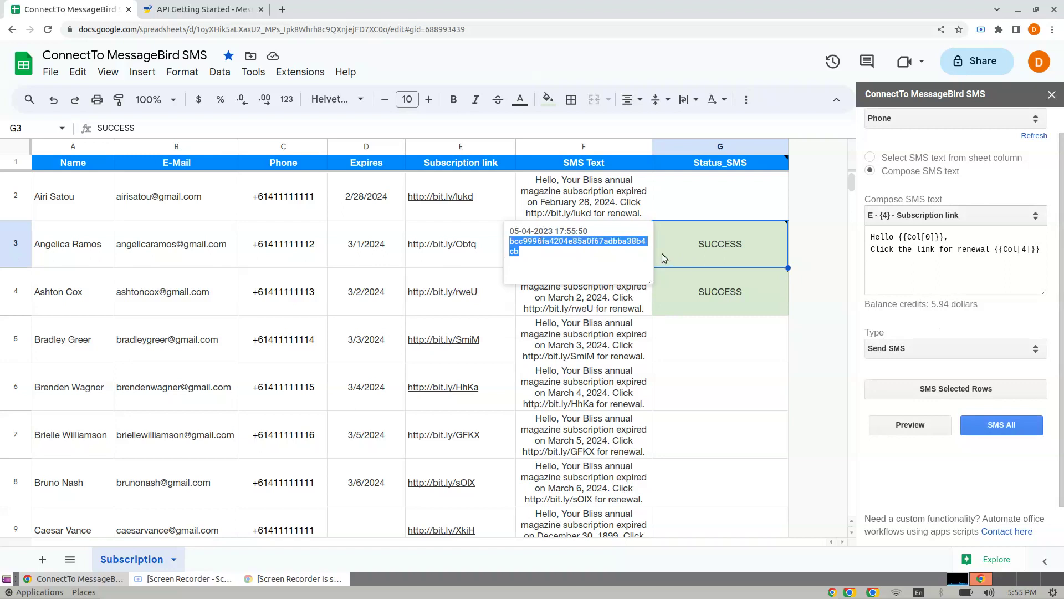
pyautogui.click(727, 340)
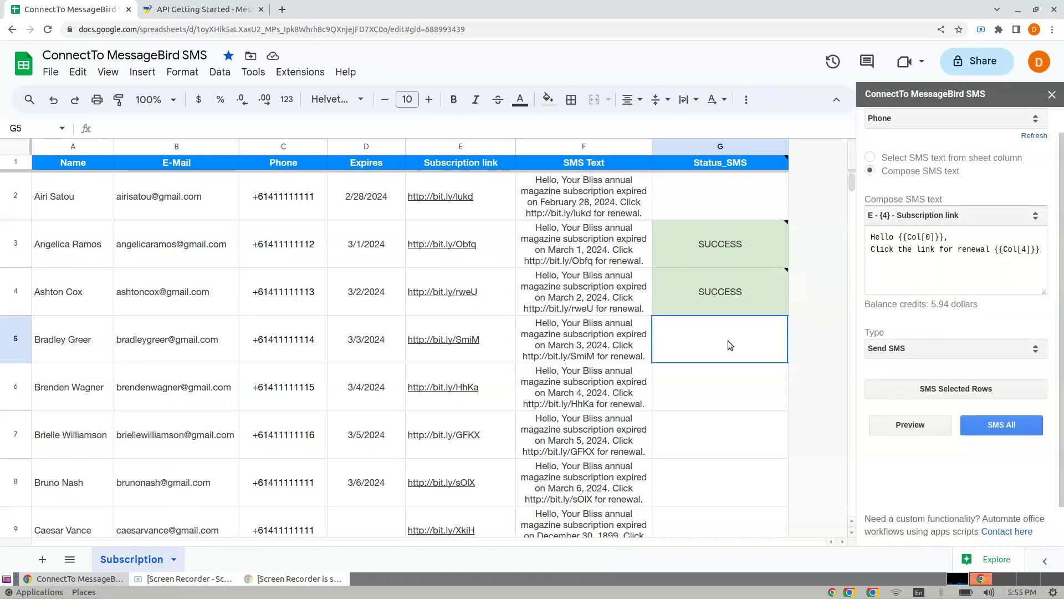
pyautogui.click(737, 284)
pyautogui.tripleClick(568, 280)
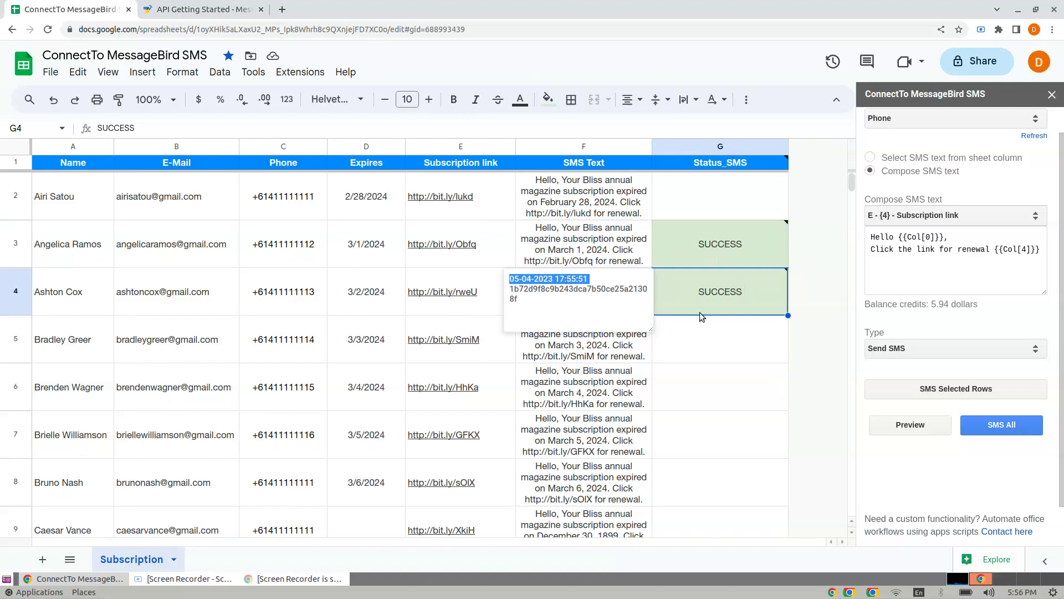
pyautogui.click(758, 339)
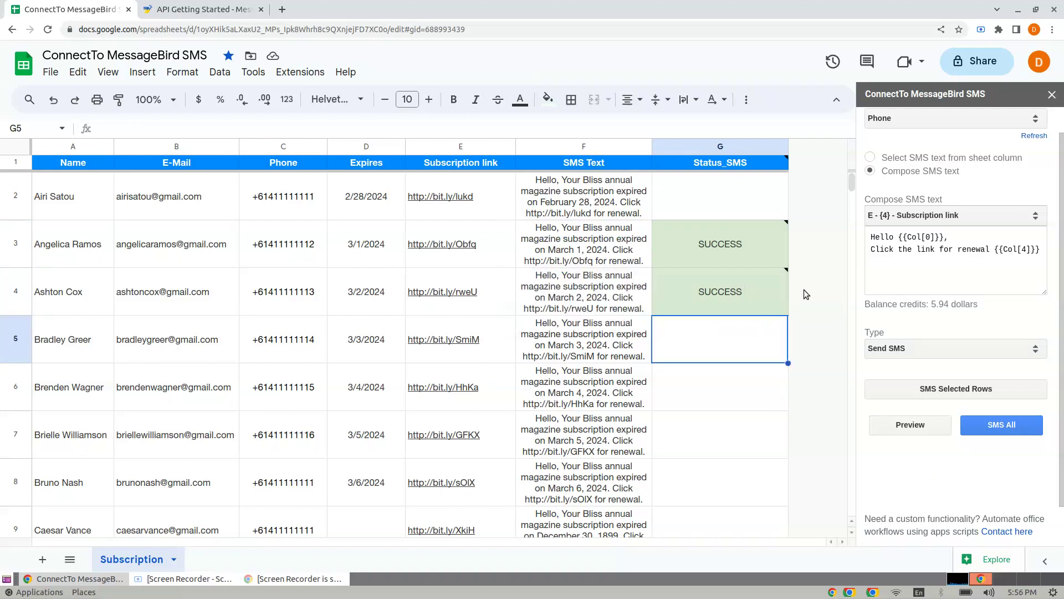
# Toggle Type to Schedule and back to Send SMS, then select rows 5 and 6.
pyautogui.click(929, 349)
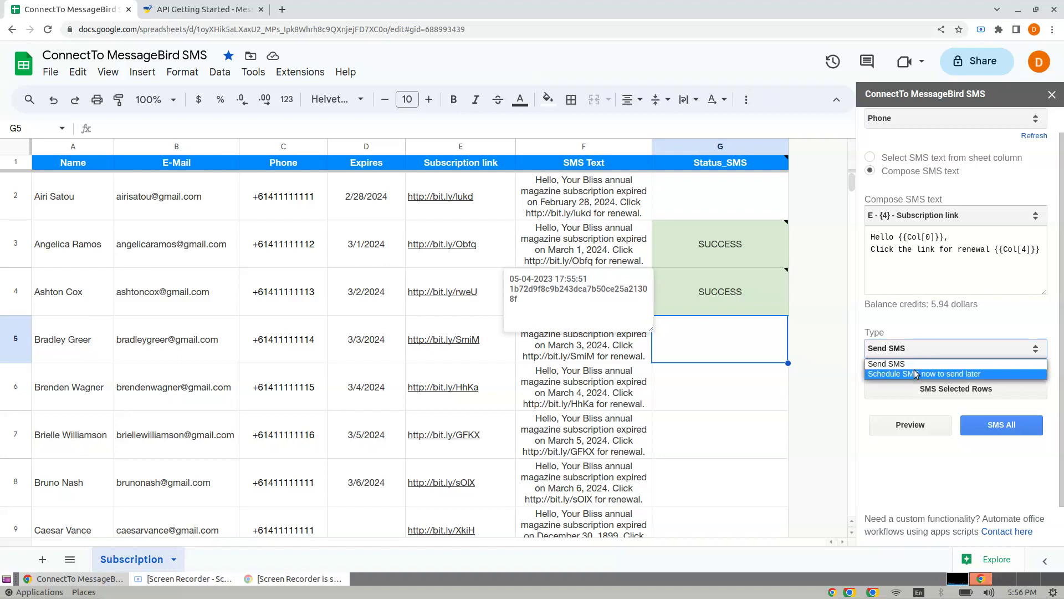
pyautogui.click(914, 374)
pyautogui.click(918, 350)
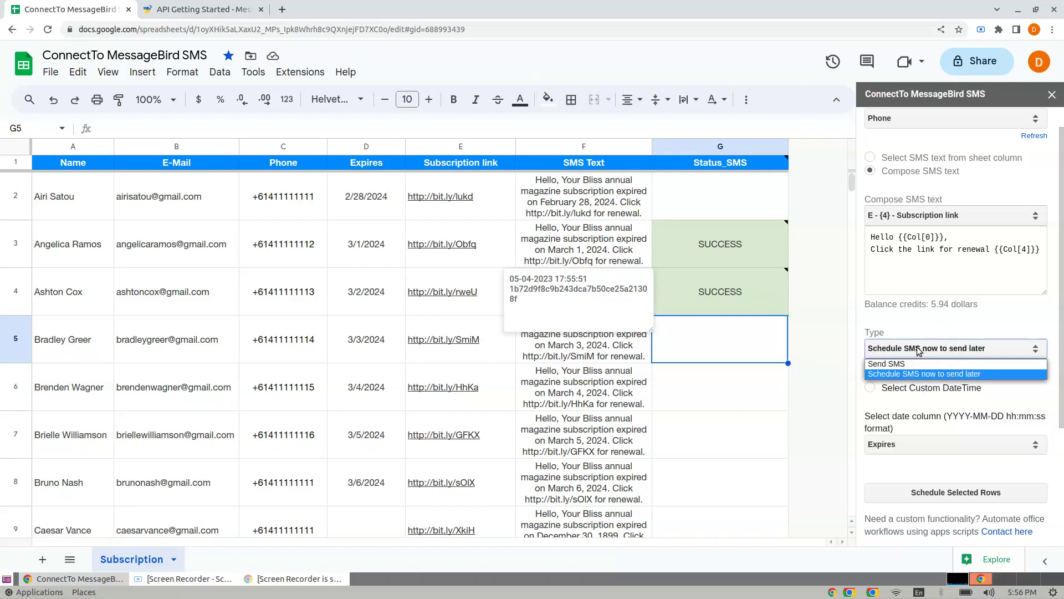
pyautogui.click(908, 363)
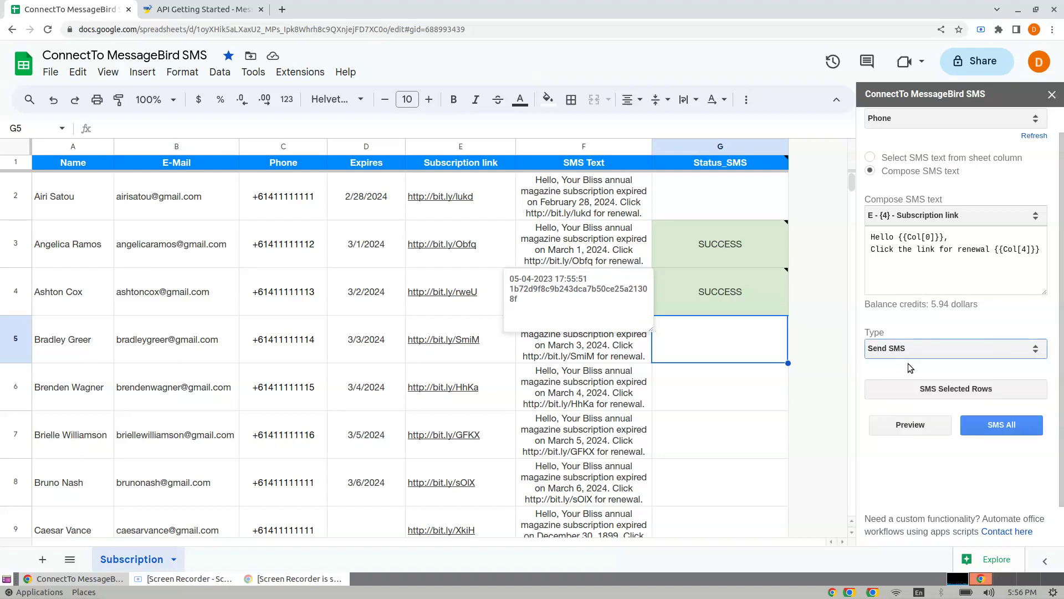
pyautogui.click(5, 352)
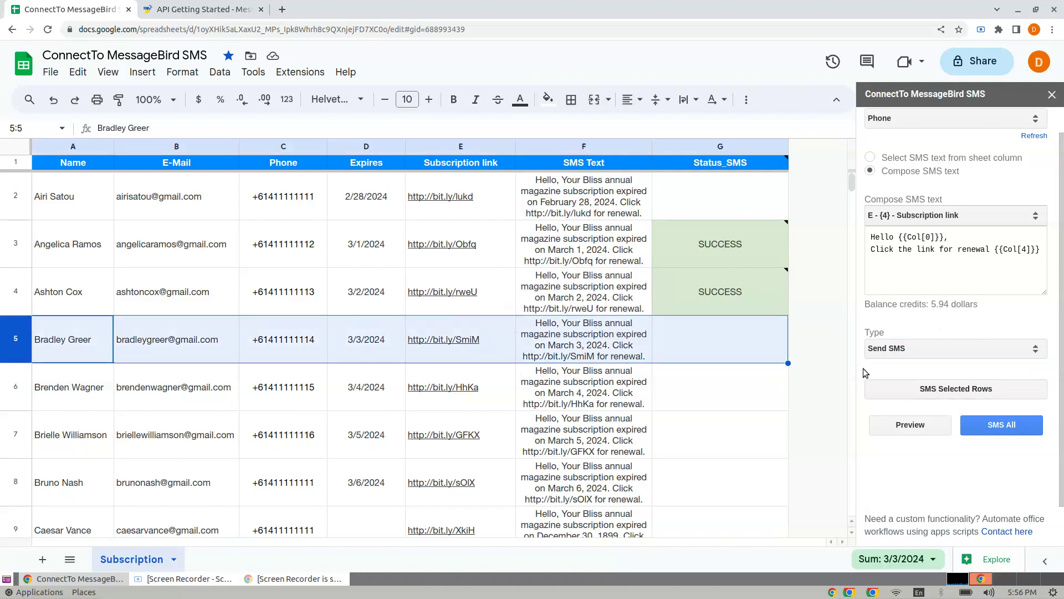
pyautogui.click(14, 397)
pyautogui.keyDown('shift'); pyautogui.click(17, 361); pyautogui.keyUp('shift')
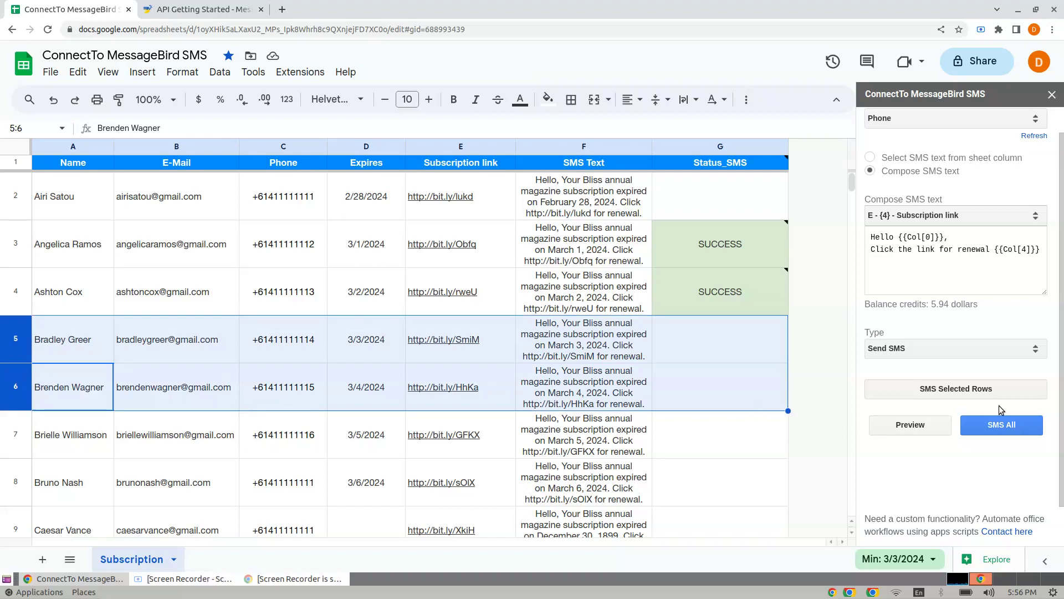
# Send the previewed renewal SMS to rows 5 and 6, then close the preview.
pyautogui.click(919, 427)
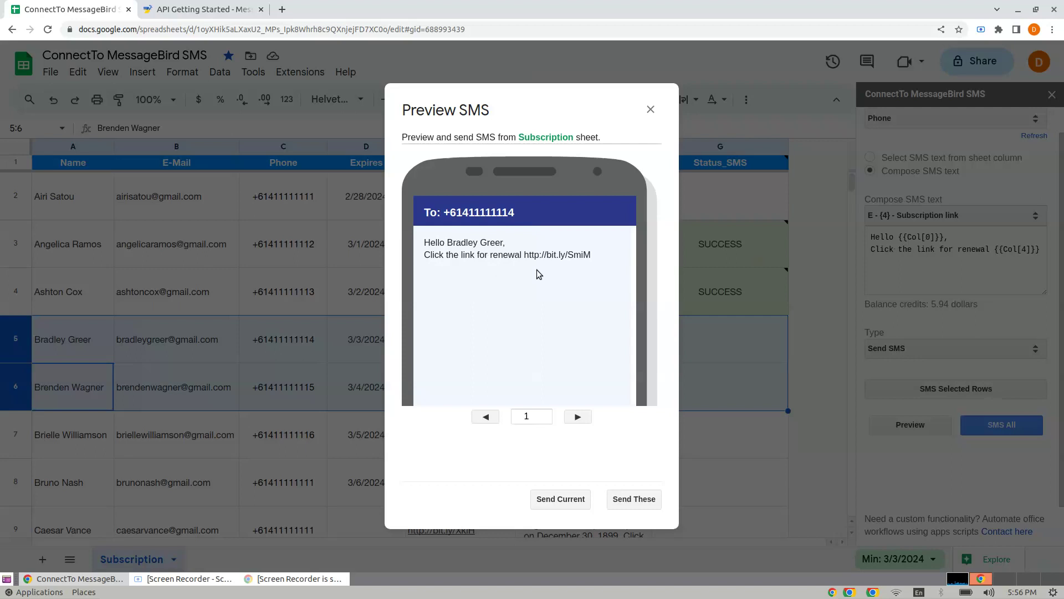
pyautogui.click(553, 501)
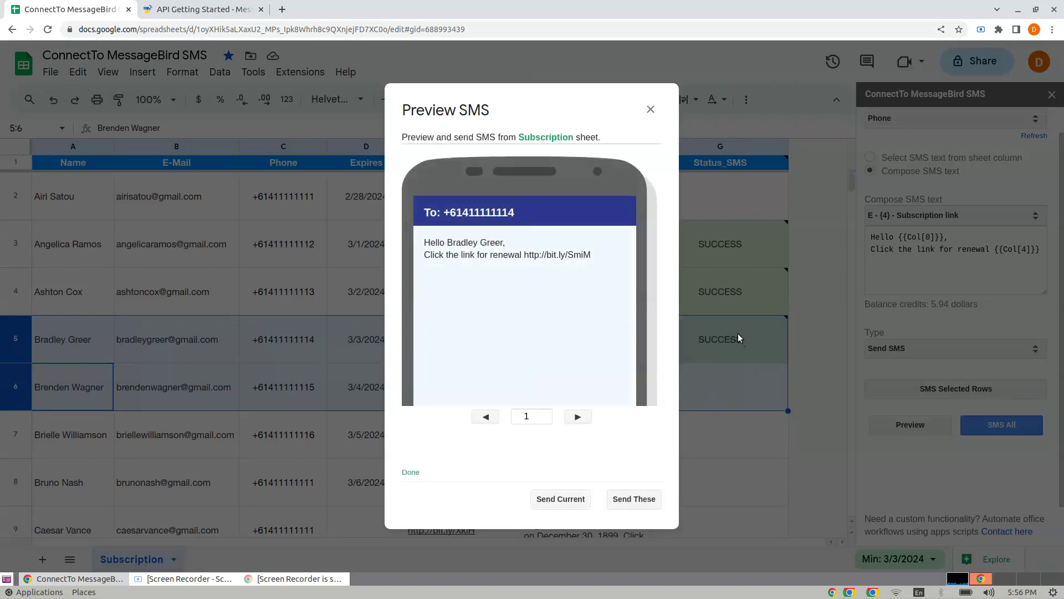
pyautogui.click(578, 417)
pyautogui.click(561, 499)
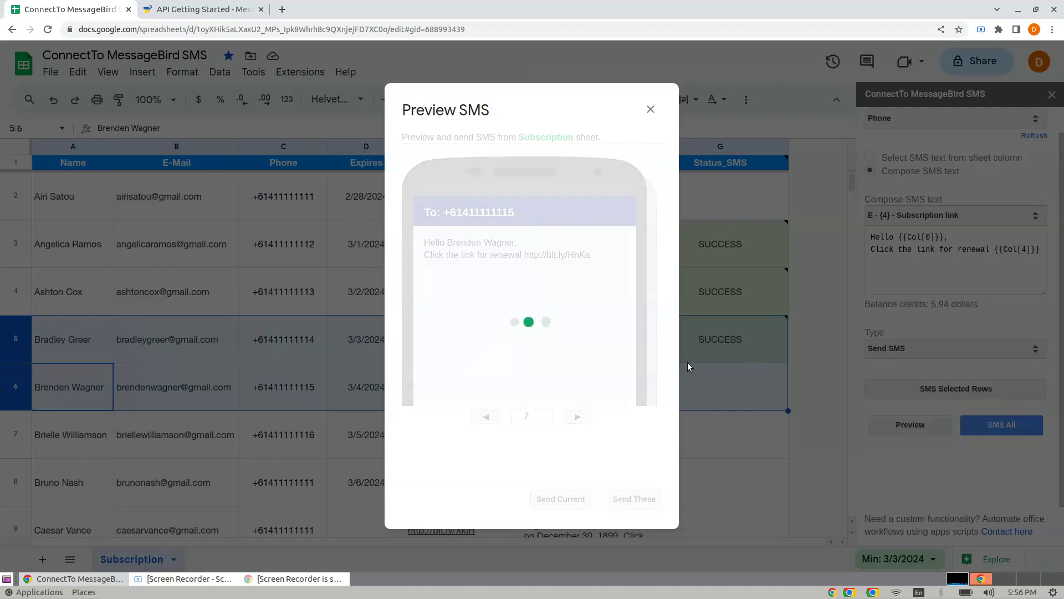
pyautogui.click(649, 109)
# Select rows 8 and 9 as the next recipients.
pyautogui.click(760, 424)
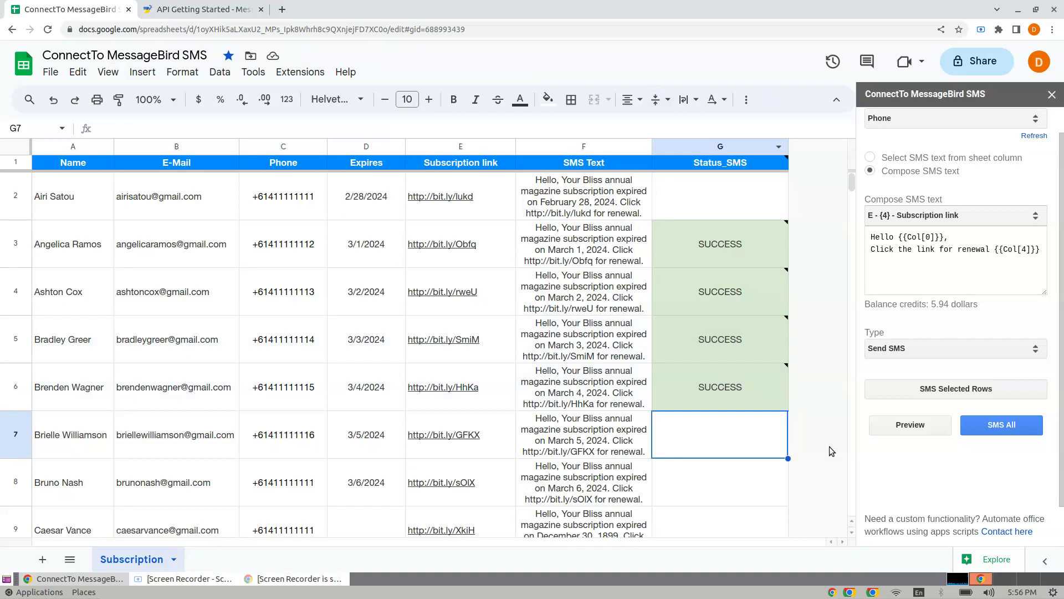
pyautogui.scroll(-2, 331, 387)
pyautogui.moveTo(11, 399); pyautogui.dragTo(11, 436)
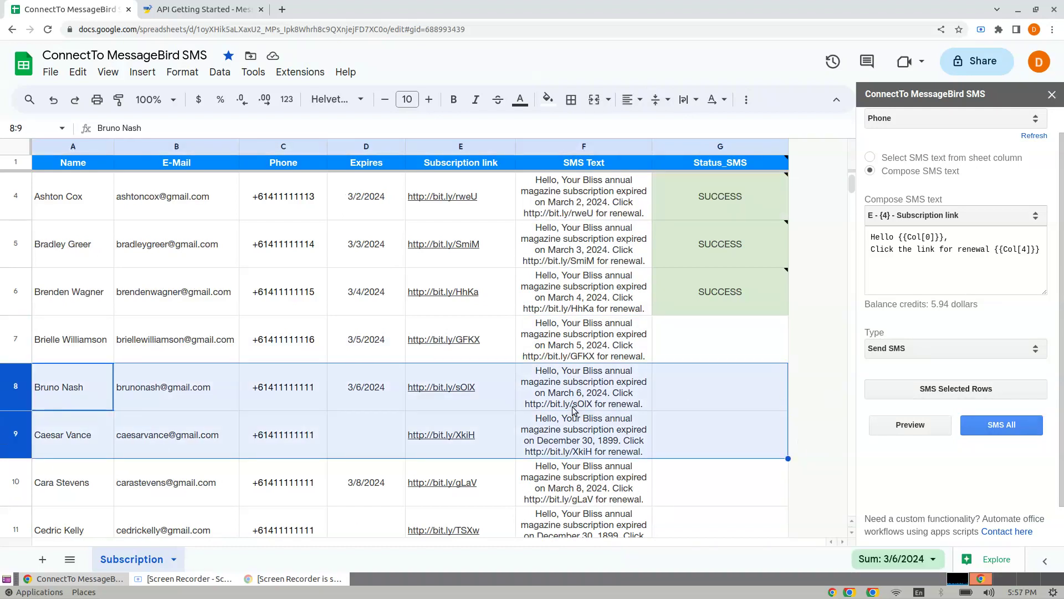
# Set the Type to 'Schedule SMS now to send later' at custom date-time 06/05/2023, 17:57.
pyautogui.click(891, 346)
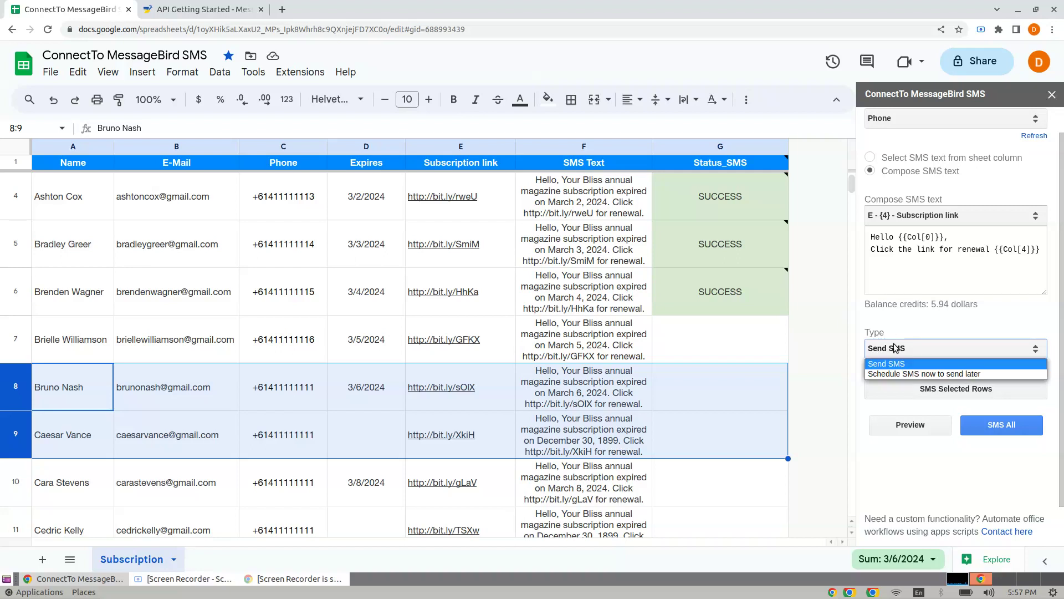
pyautogui.click(888, 373)
pyautogui.scroll(-1, 942, 355)
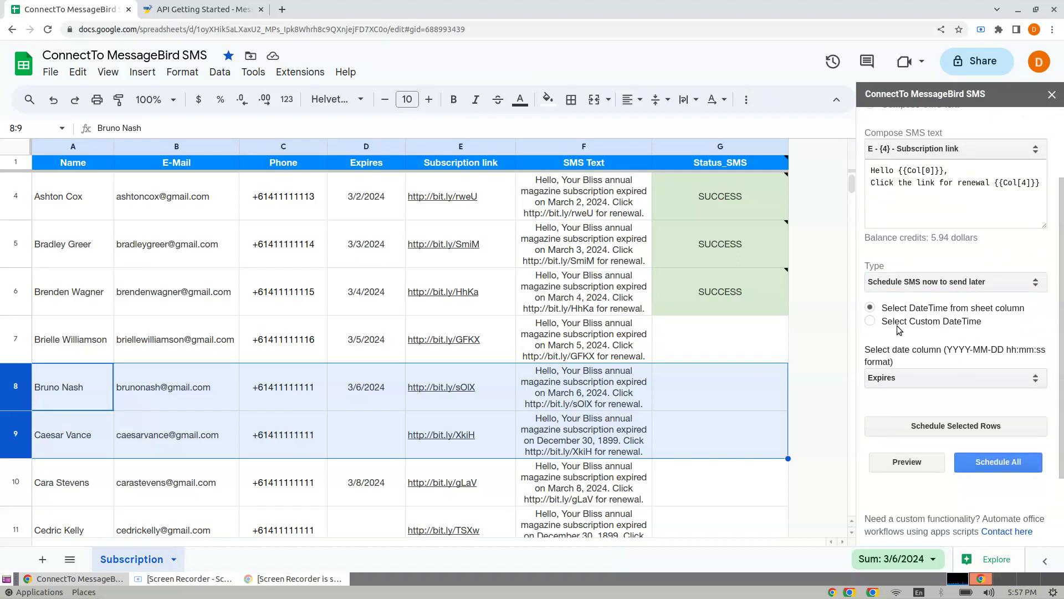
pyautogui.click(898, 322)
pyautogui.click(1038, 351)
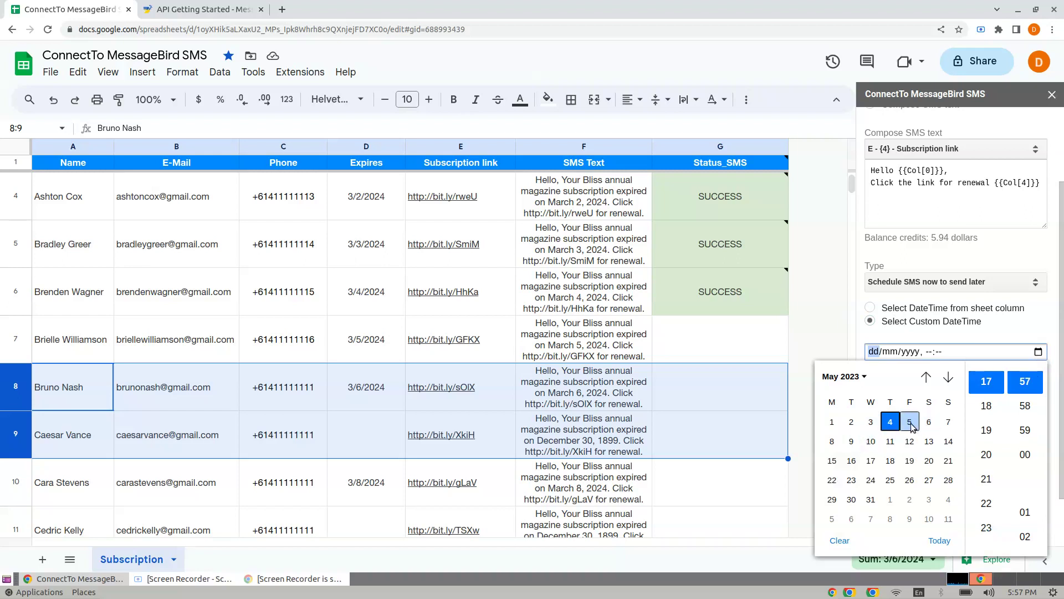
pyautogui.click(931, 424)
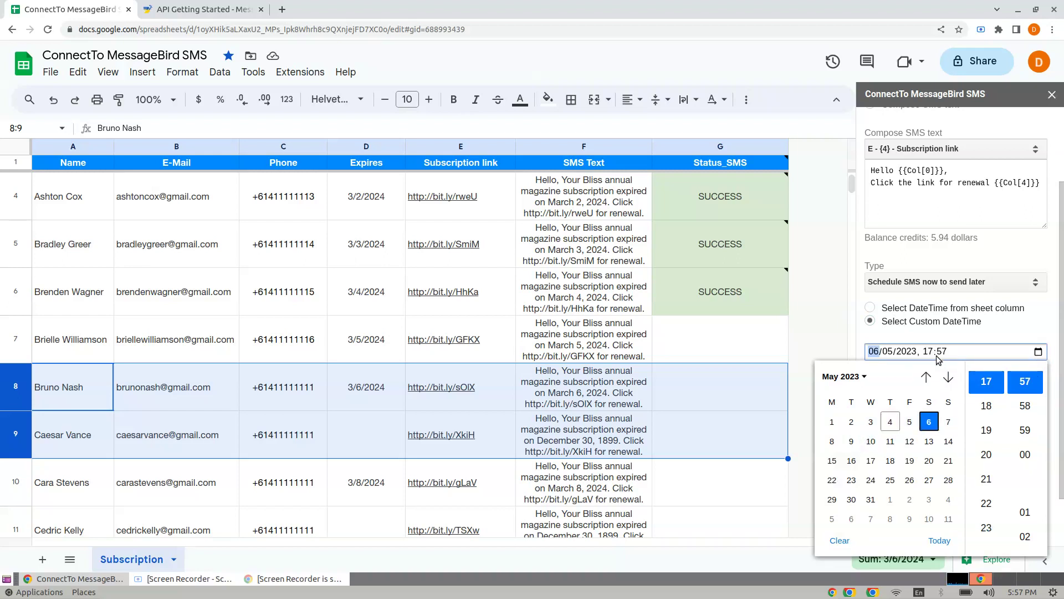
pyautogui.click(966, 338)
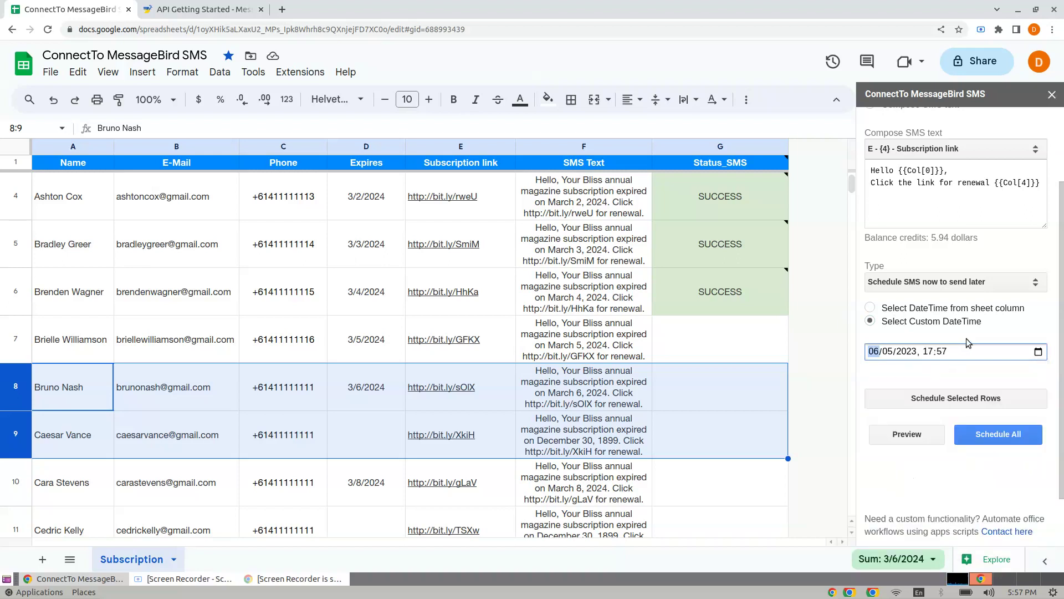
# Schedule the SMS for rows 8–9, check the G8/G9 SUCCESS notes, and reselect both rows.
pyautogui.click(935, 399)
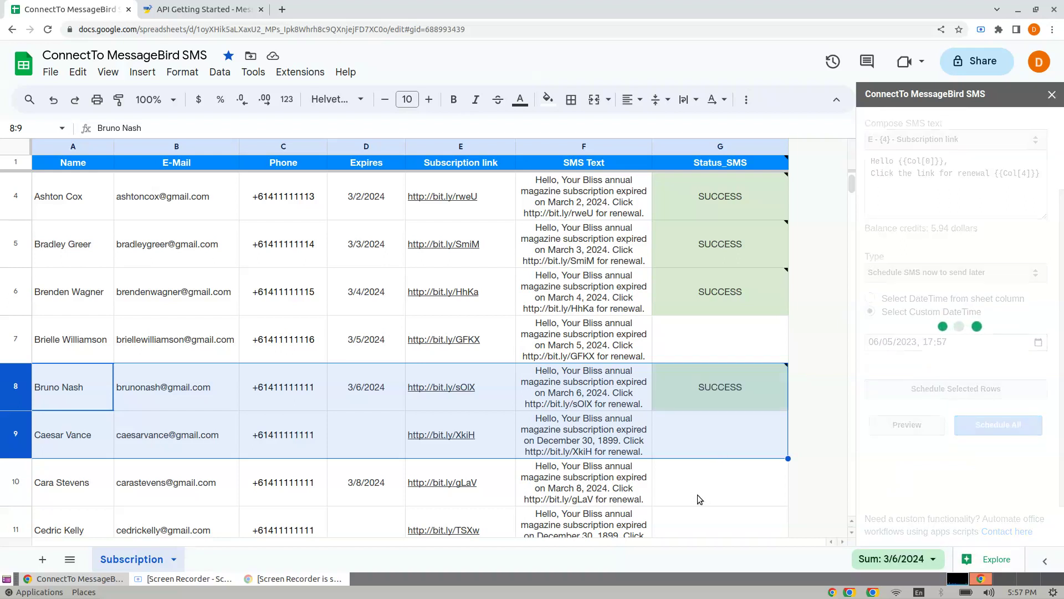
pyautogui.moveTo(718, 447)
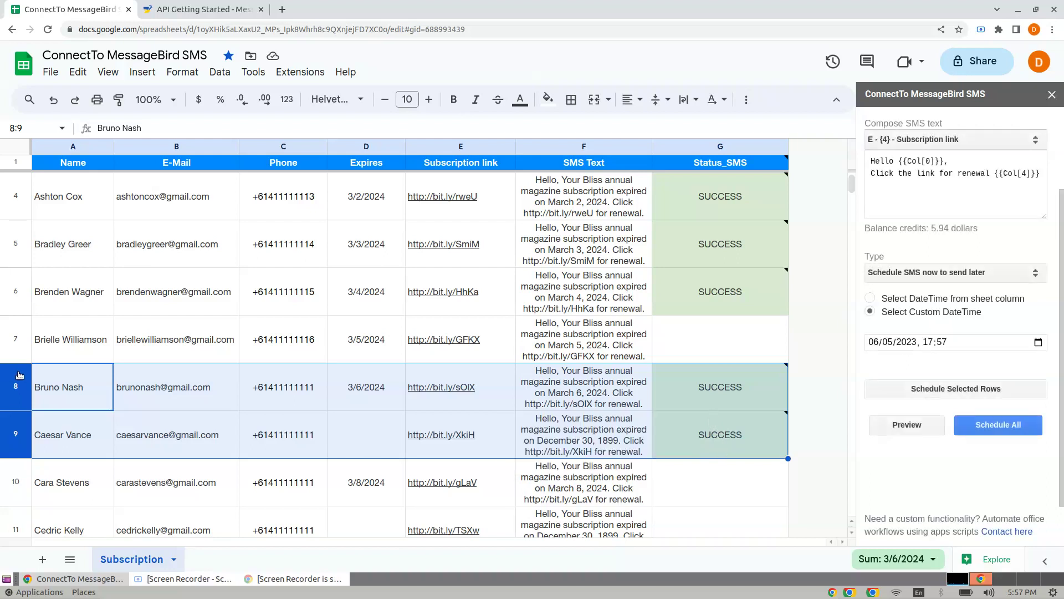
pyautogui.moveTo(787, 412)
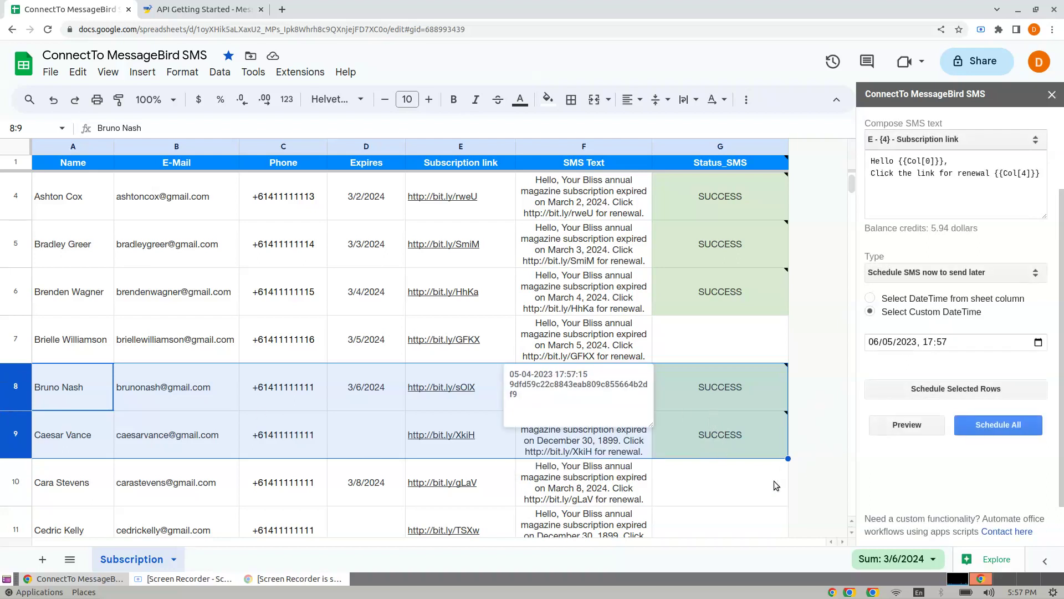
pyautogui.click(754, 430)
pyautogui.click(749, 476)
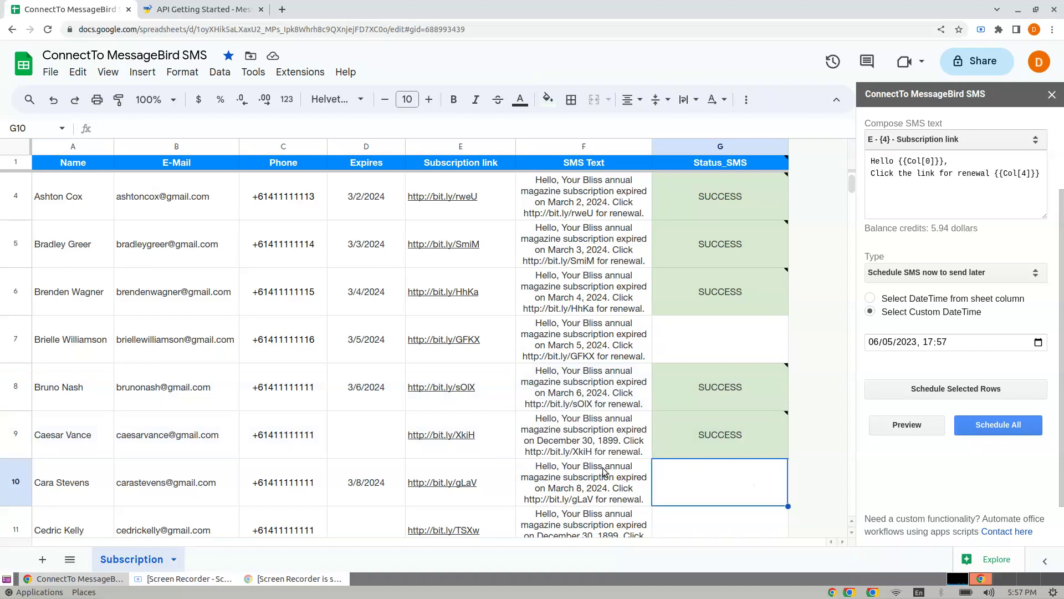
pyautogui.moveTo(4, 387); pyautogui.dragTo(4, 428)
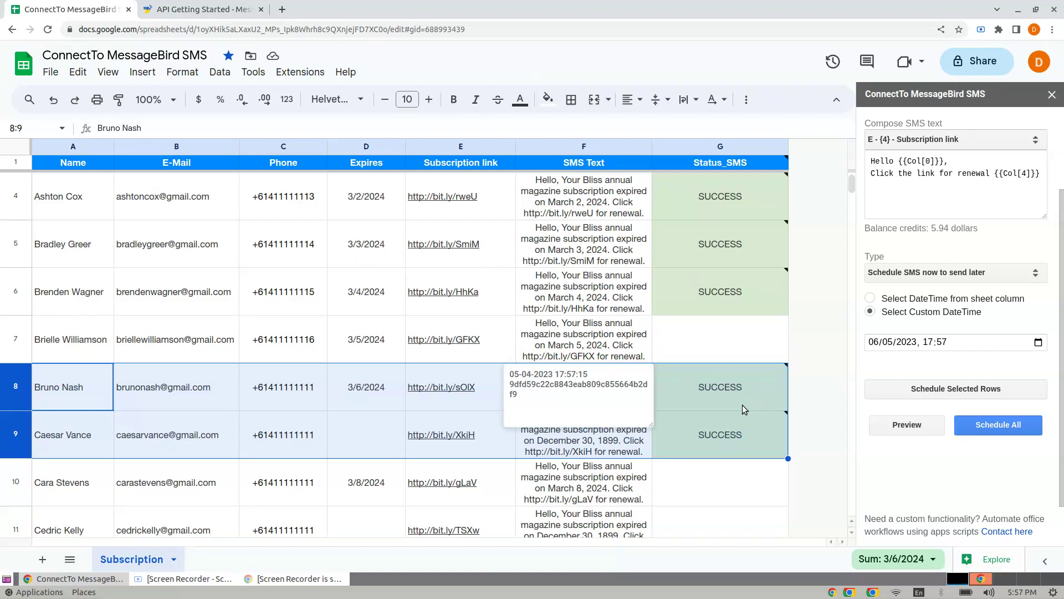
# Take the scheduled send date from the Expires column, then select rows 6 and 7.
pyautogui.click(215, 388)
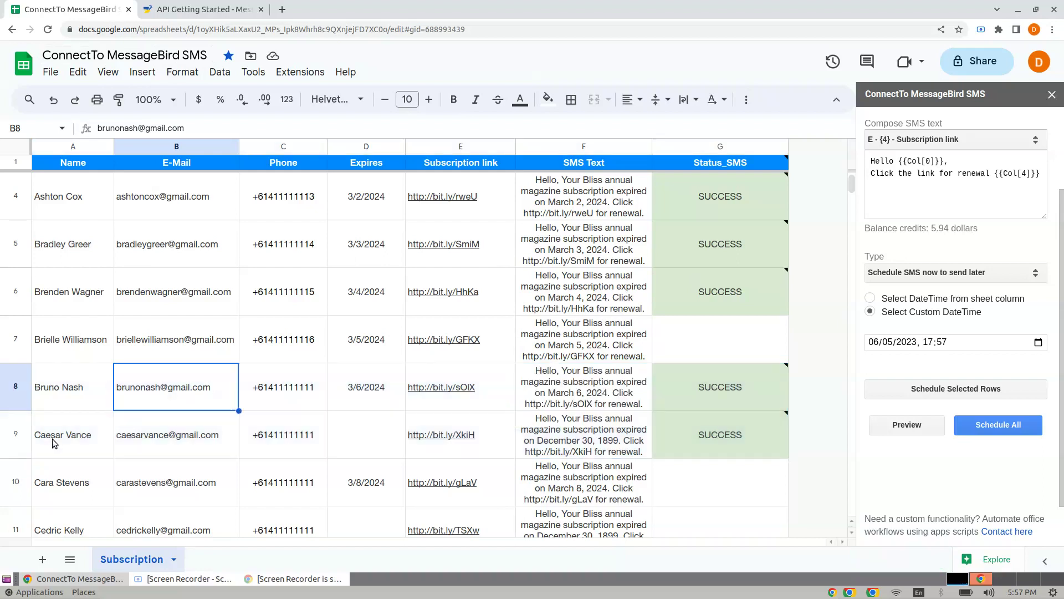
pyautogui.click(918, 299)
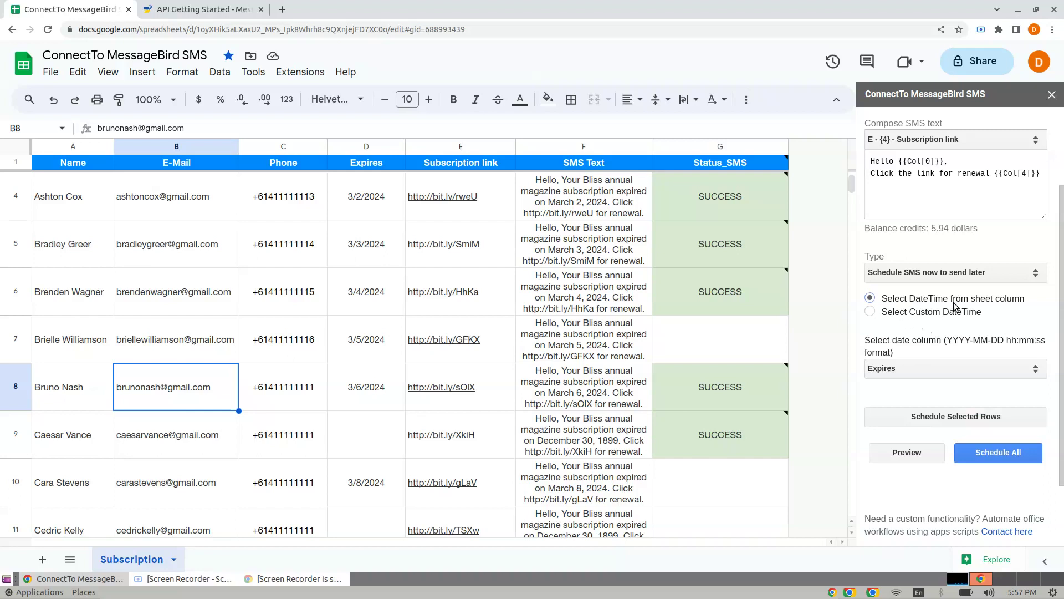
pyautogui.click(901, 367)
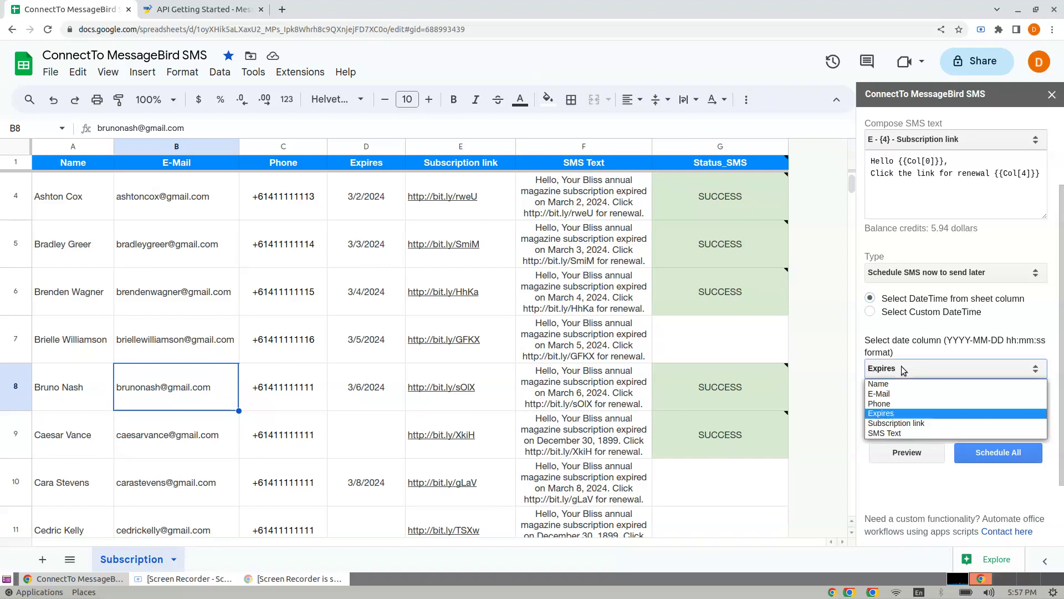
pyautogui.click(412, 229)
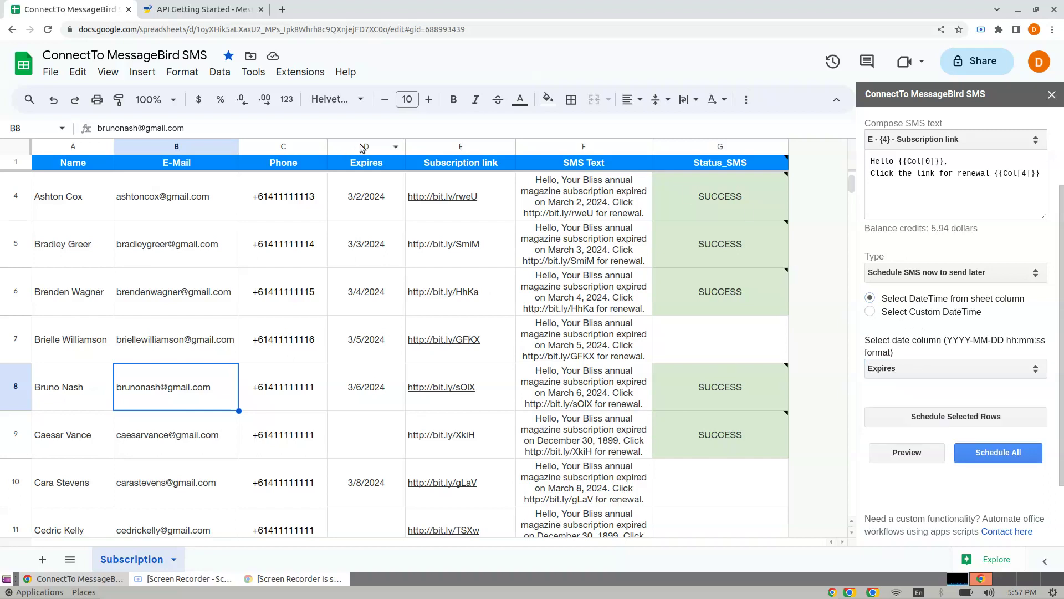
pyautogui.click(360, 146)
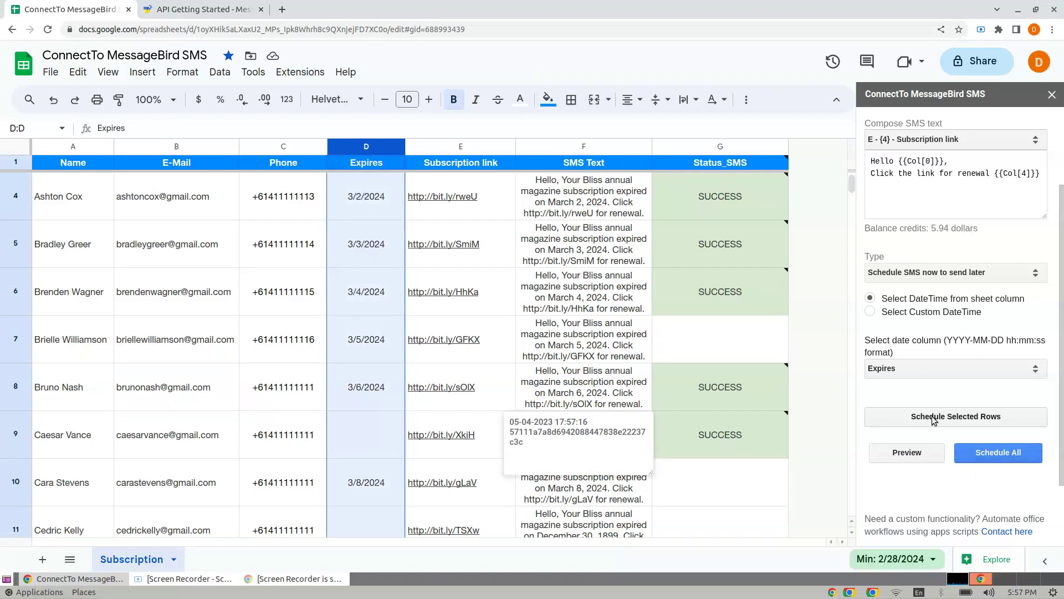
pyautogui.moveTo(15, 292); pyautogui.dragTo(16, 340)
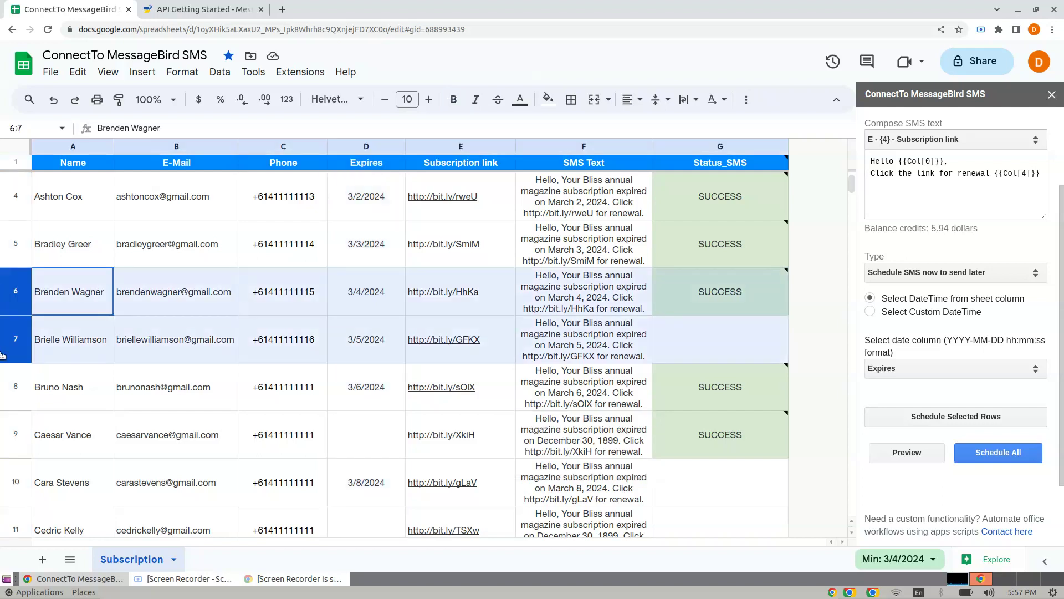
# Check the SUCCESS note in G3 and select rows 3 to 5.
pyautogui.click(461, 431)
pyautogui.scroll(-1, 491, 438)
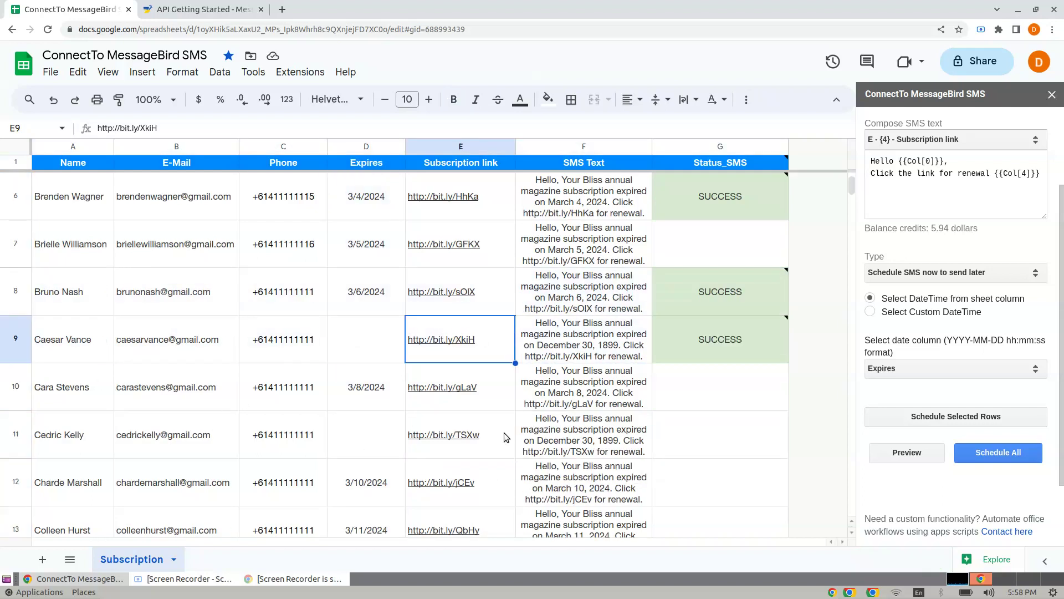
pyautogui.scroll(2, 519, 438)
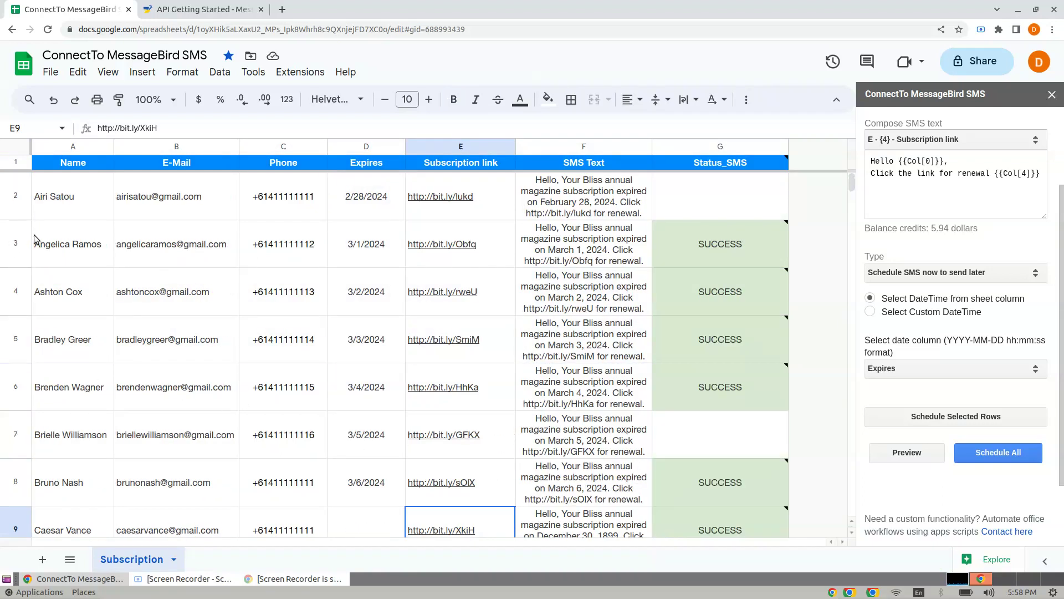
pyautogui.moveTo(760, 242); pyautogui.dragTo(733, 249)
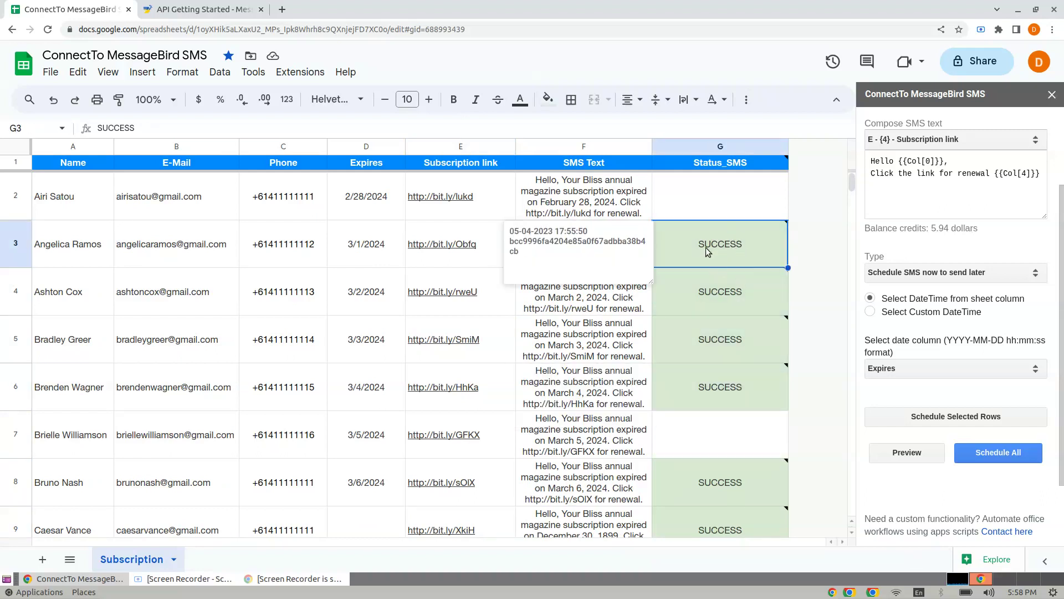
pyautogui.moveTo(3, 250); pyautogui.dragTo(2, 348)
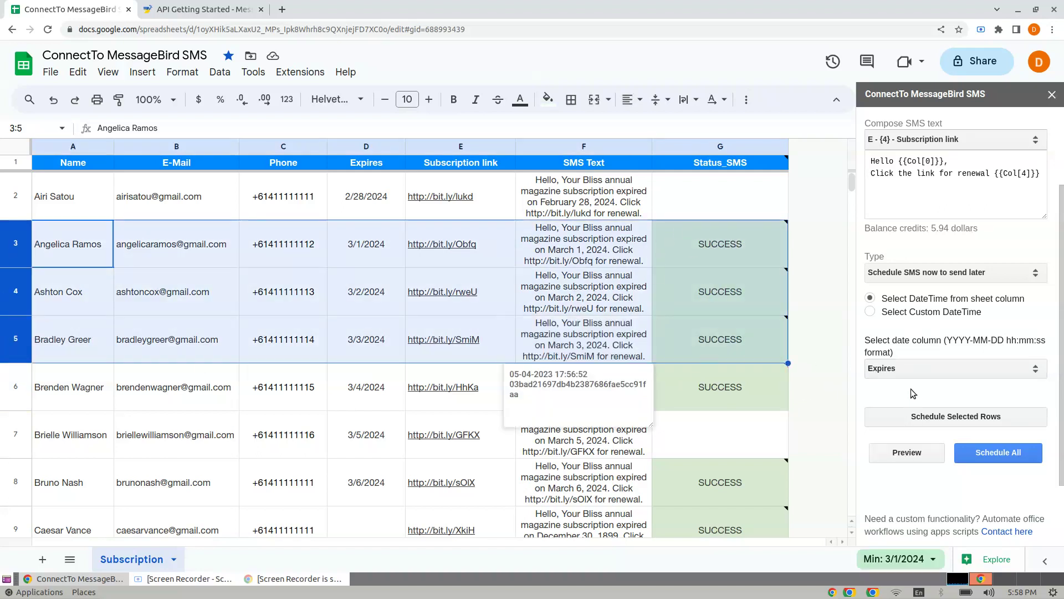
# Set the Type back to Send SMS and send the renewal SMS to rows 3–5.
pyautogui.click(904, 369)
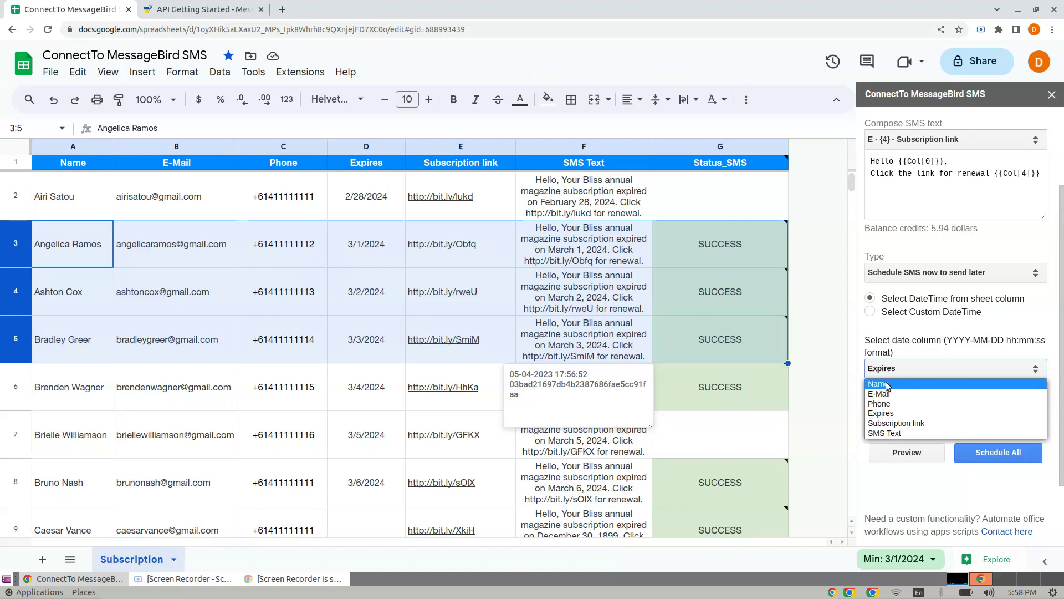
pyautogui.click(899, 305)
pyautogui.click(912, 274)
pyautogui.click(908, 279)
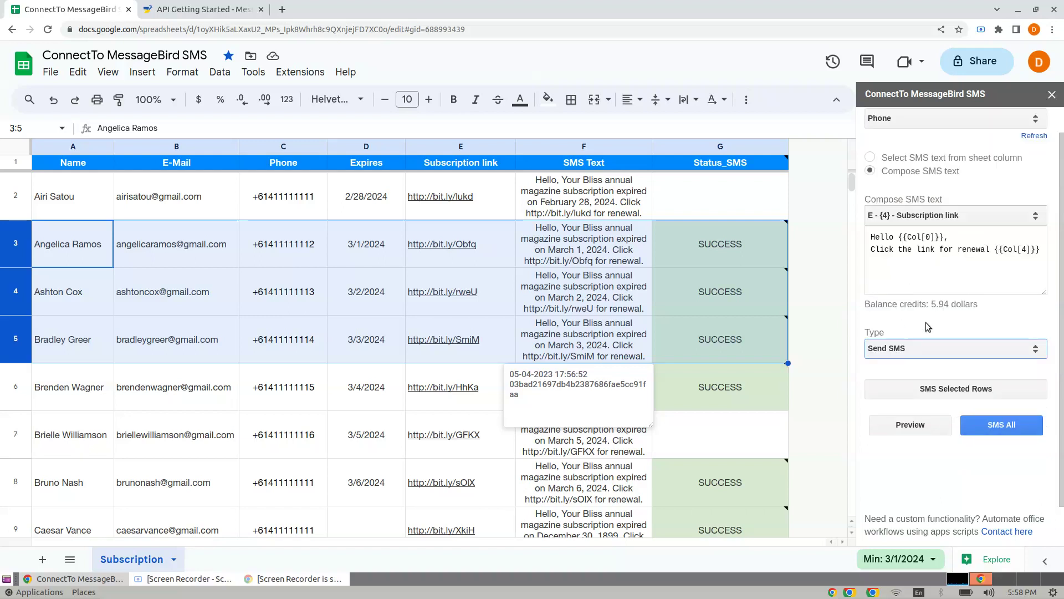
pyautogui.click(954, 388)
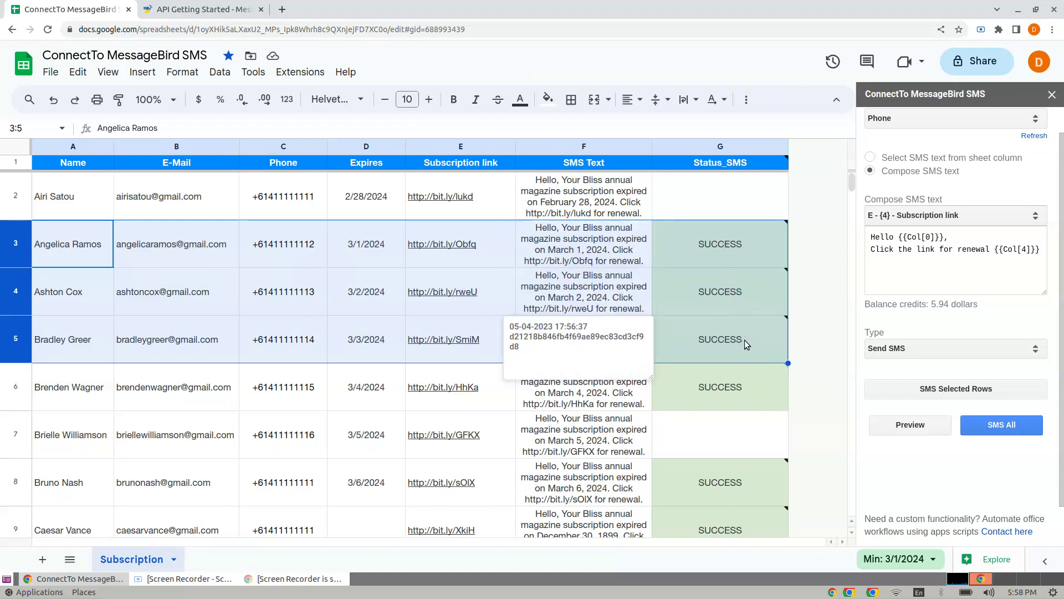
# Deselect rows 3–5, select row 7, and review the Status_SMS column.
pyautogui.scroll(-1, 743, 371)
pyautogui.click(722, 390)
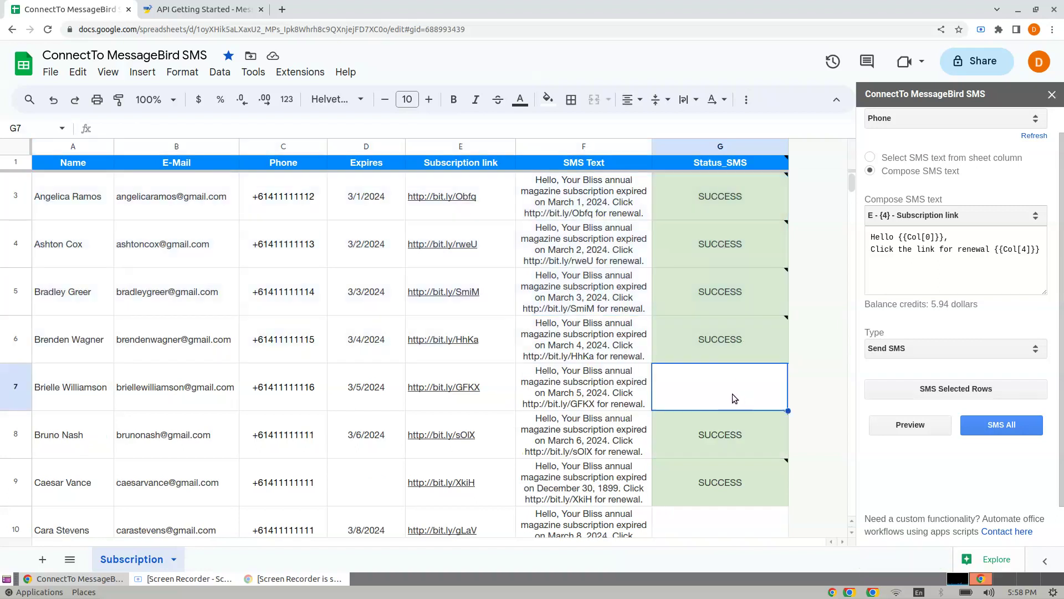
pyautogui.click(4, 379)
pyautogui.scroll(-7, 745, 323)
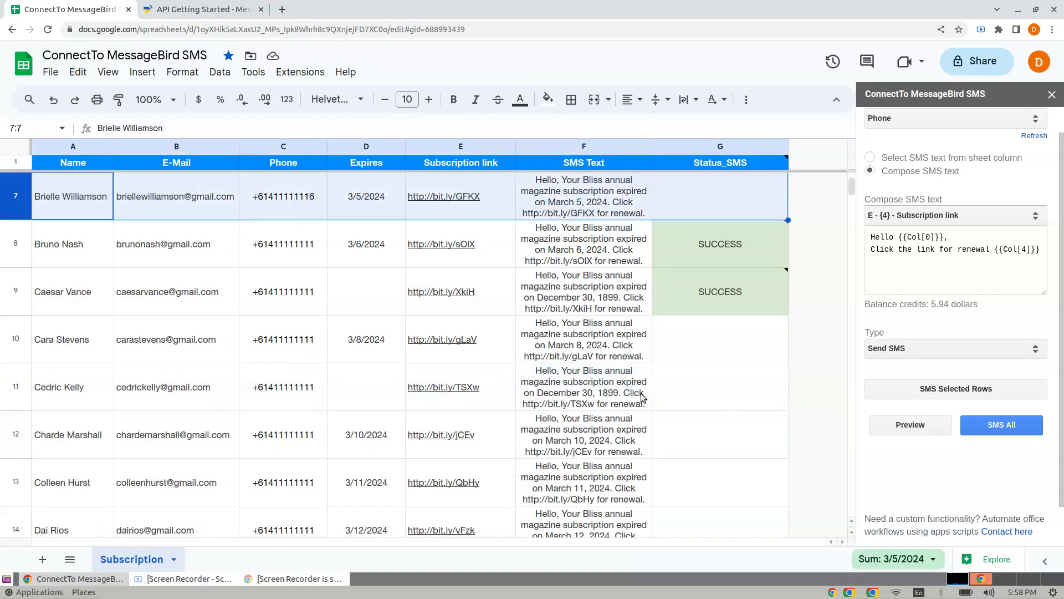
pyautogui.scroll(1, 947, 374)
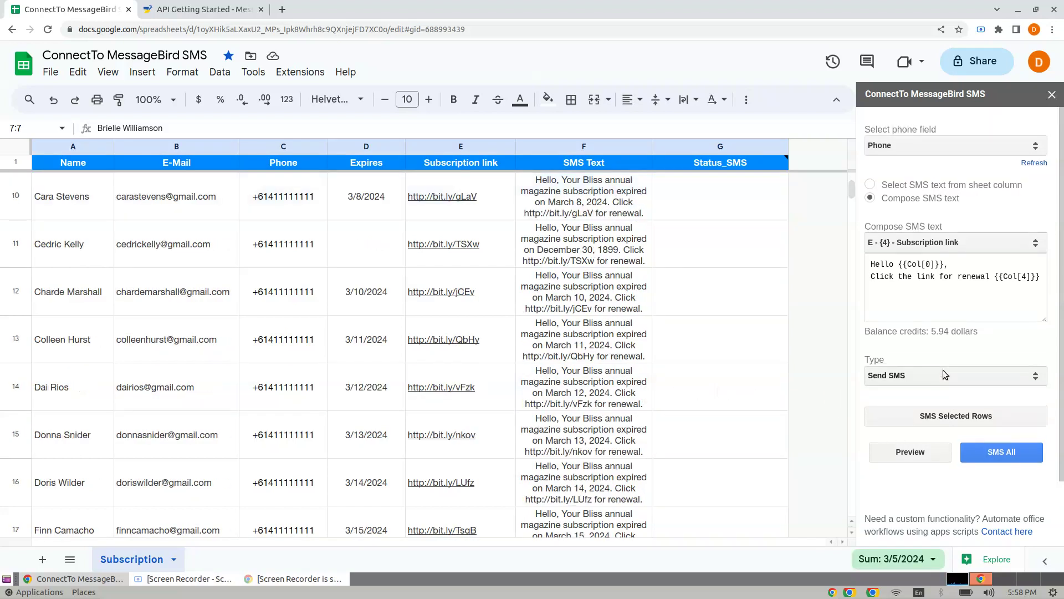
pyautogui.scroll(7, 491, 322)
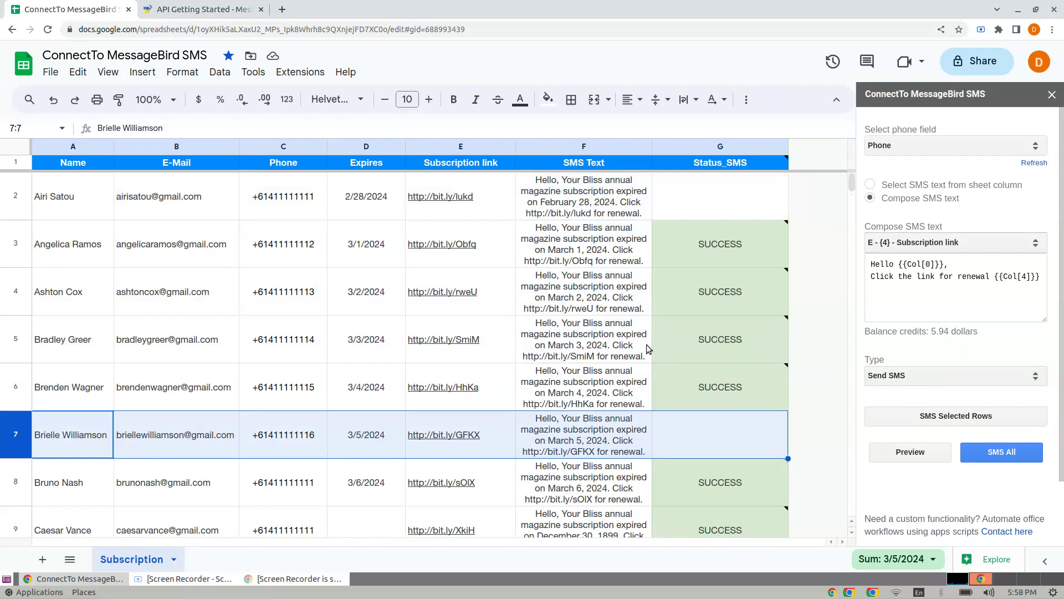